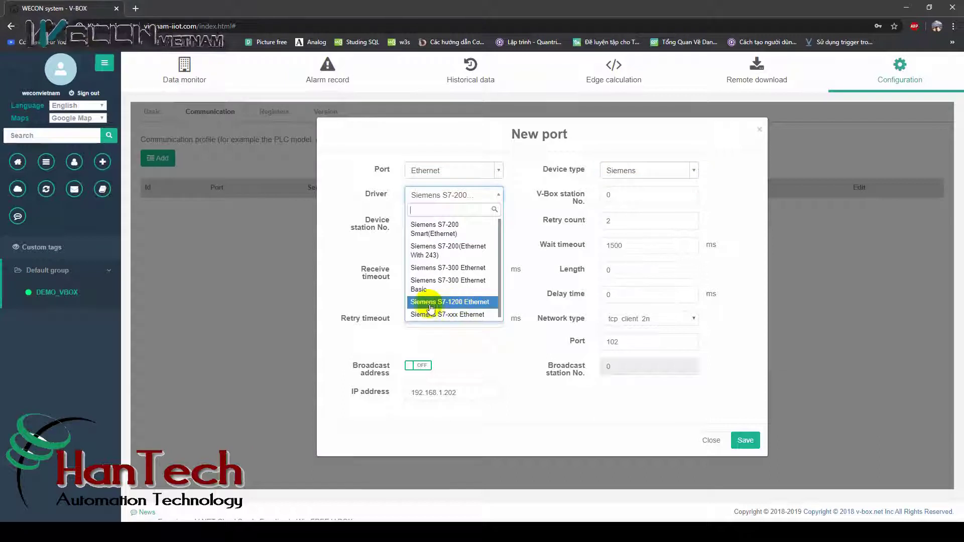
# Save the new Ethernet port with driver Siemens S7-1200 Ethernet and IP address 192.168.1.3, and open the data monitor.
pyautogui.click(453, 304)
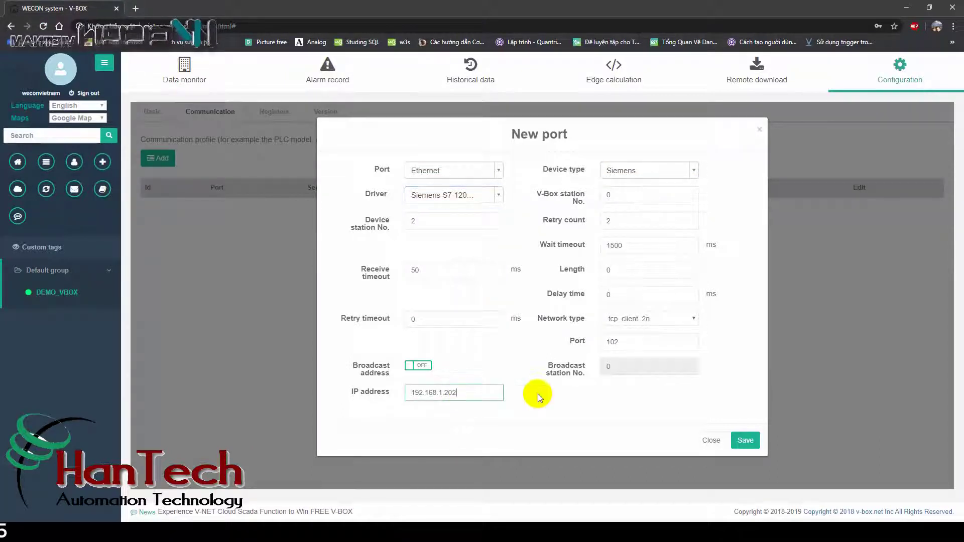
pyautogui.press('BackSpace')
pyautogui.press('BackSpace')
pyautogui.press('BackSpace')
pyautogui.write('3')
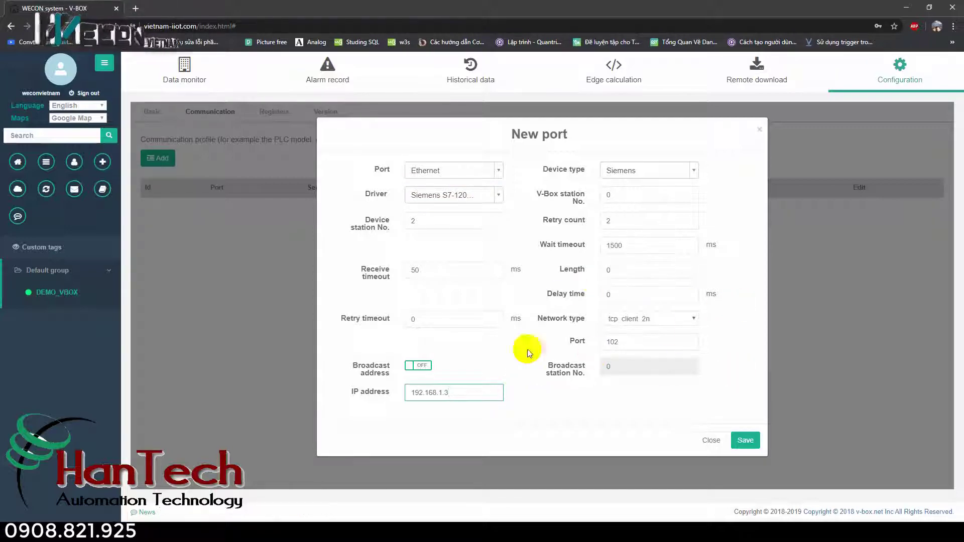
pyautogui.click(745, 440)
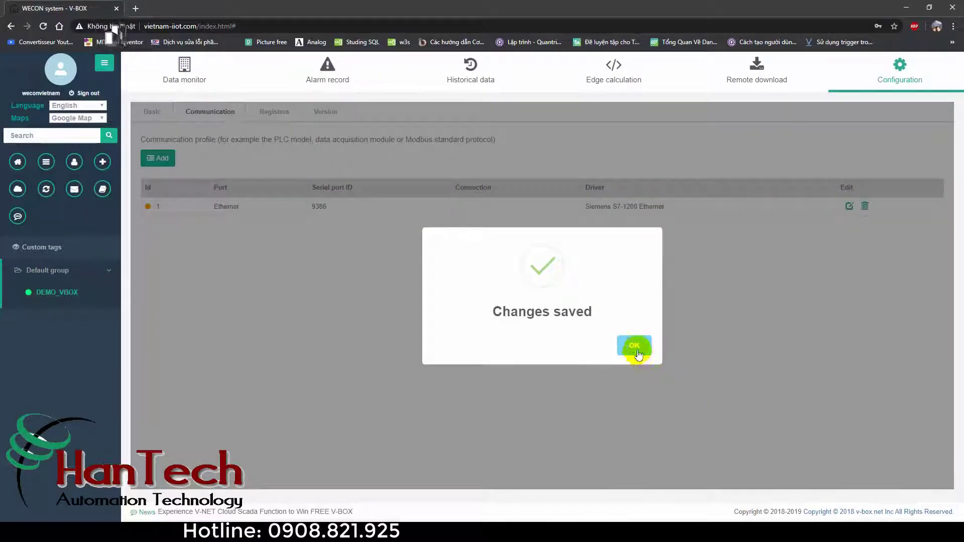
pyautogui.click(635, 347)
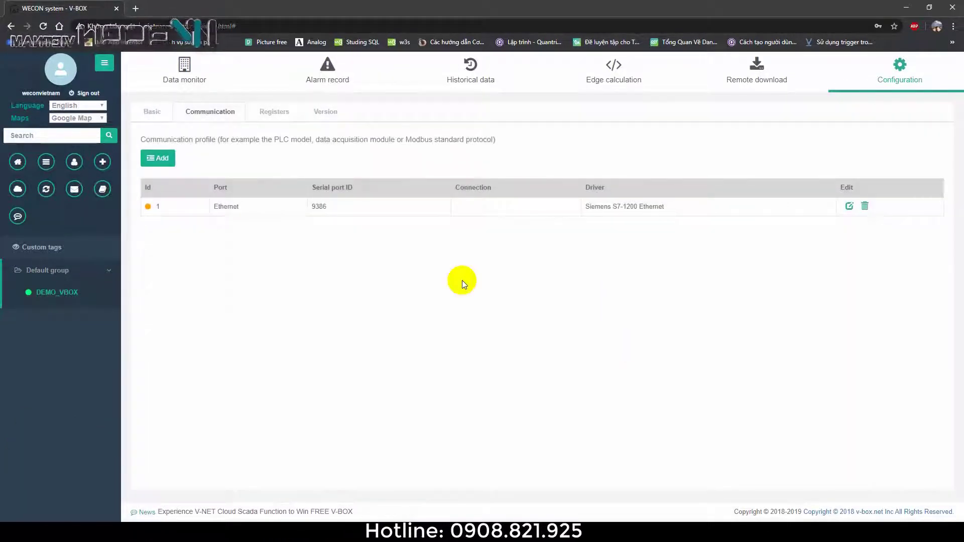
pyautogui.click(213, 72)
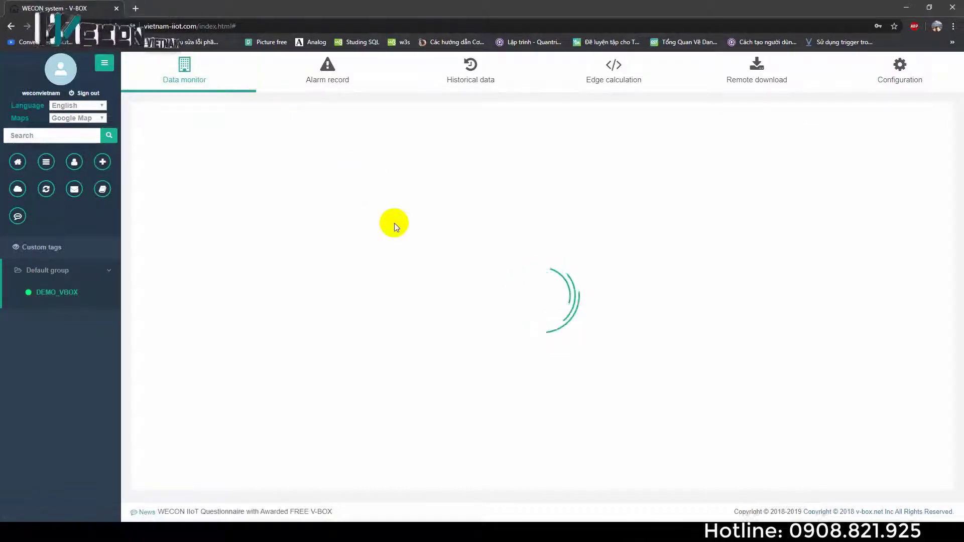
# Switch to TIA Portal, open the Main [OB1] program block and go online with PLC_1.
pyautogui.hotkey('alt', 'Tab')
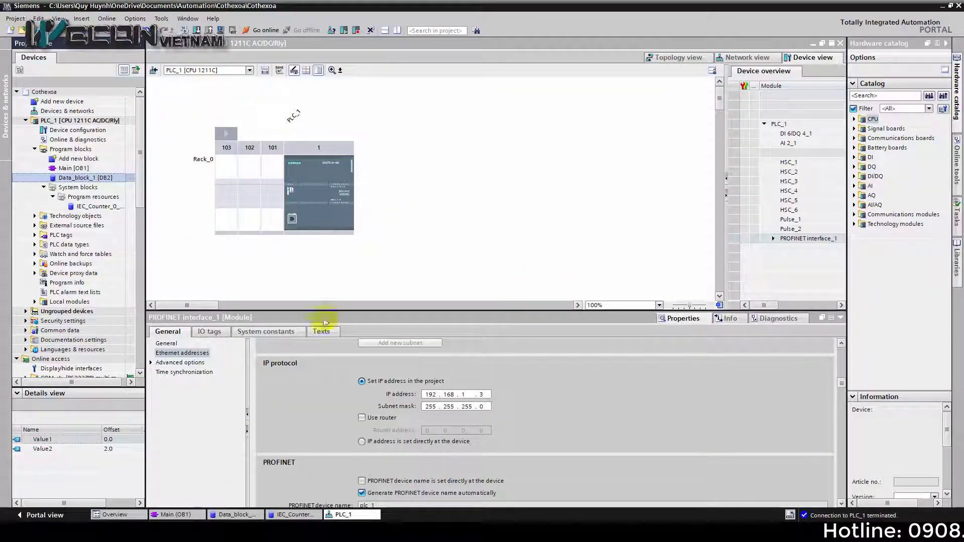
pyautogui.click(75, 168)
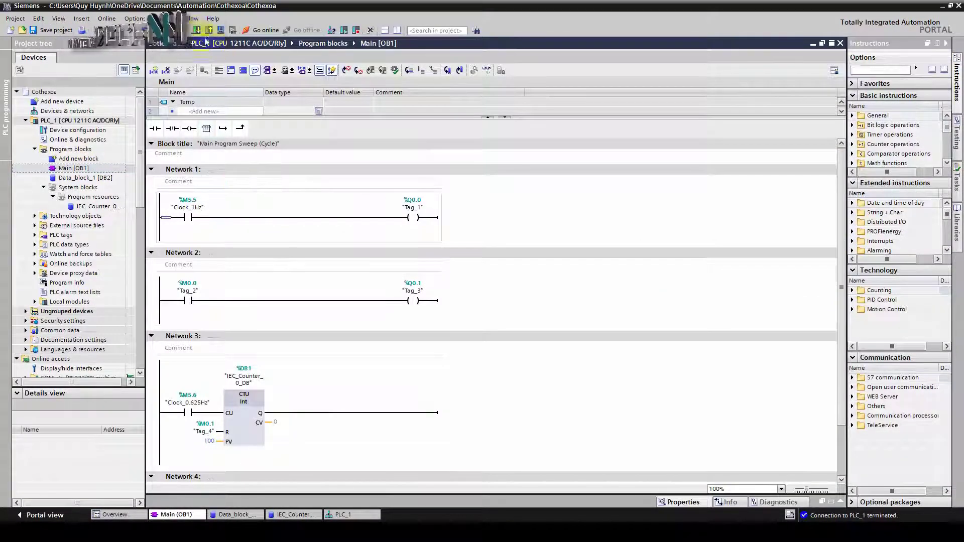
pyautogui.click(271, 30)
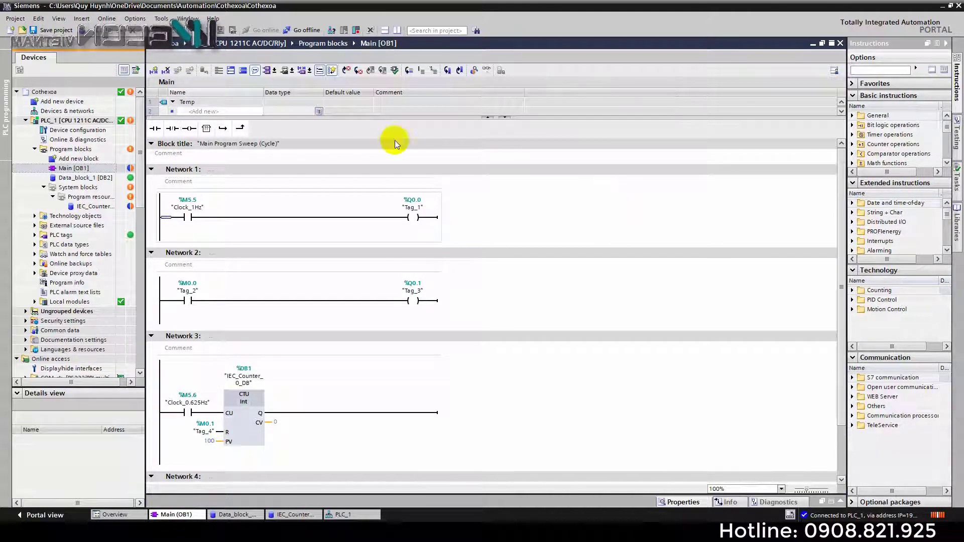
# Compile the Main [OB1] block and download the program to PLC_1 with the stop modules action set to Stop all.
pyautogui.hotkey('ctrl', 'b')
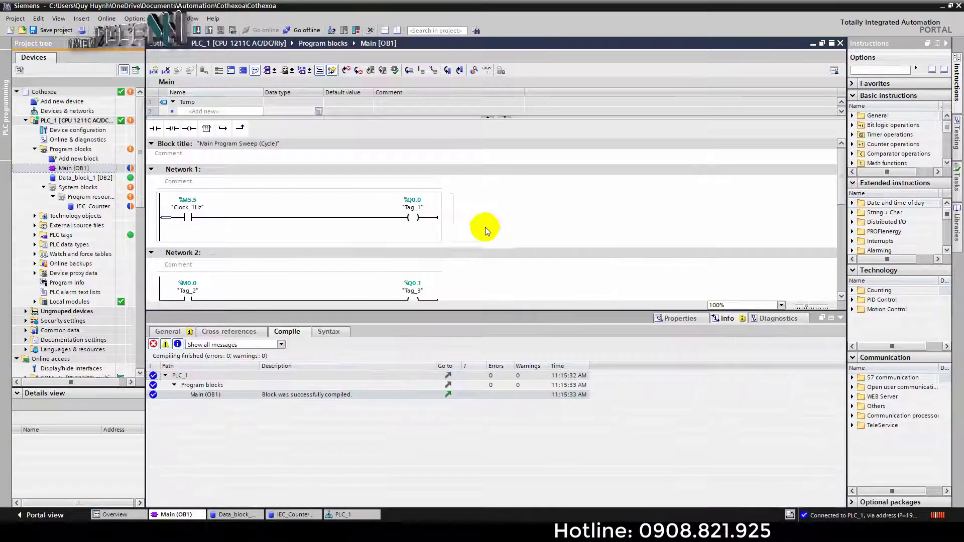
pyautogui.click(197, 30)
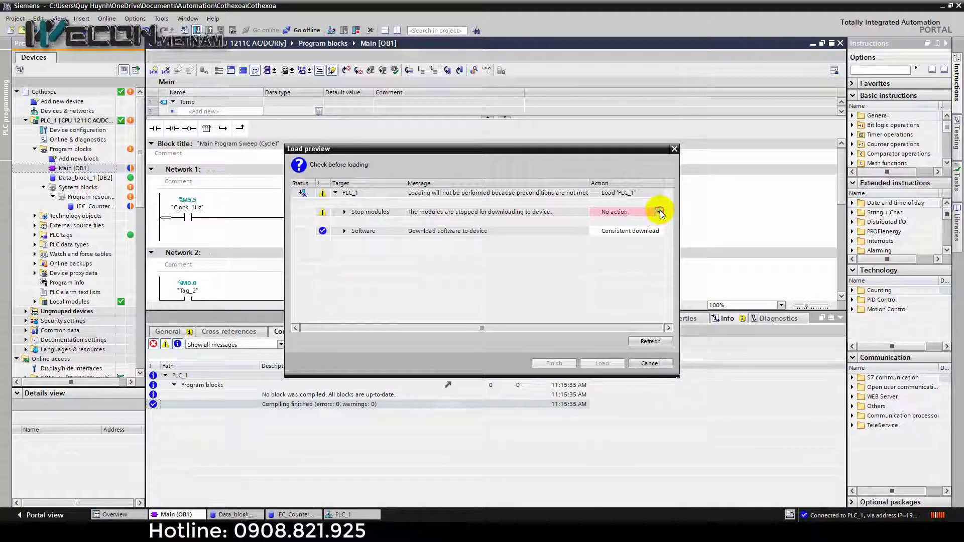
pyautogui.click(658, 212)
pyautogui.click(634, 228)
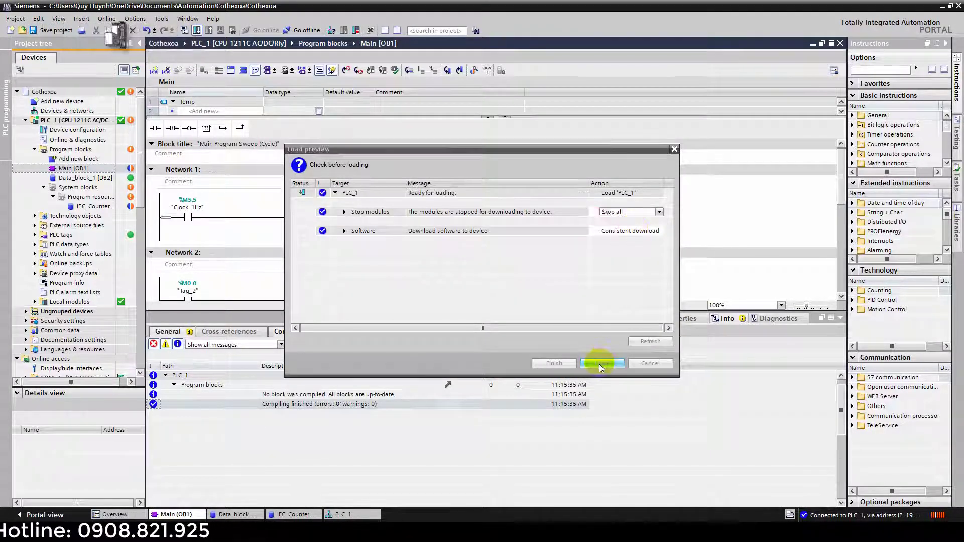
pyautogui.click(601, 362)
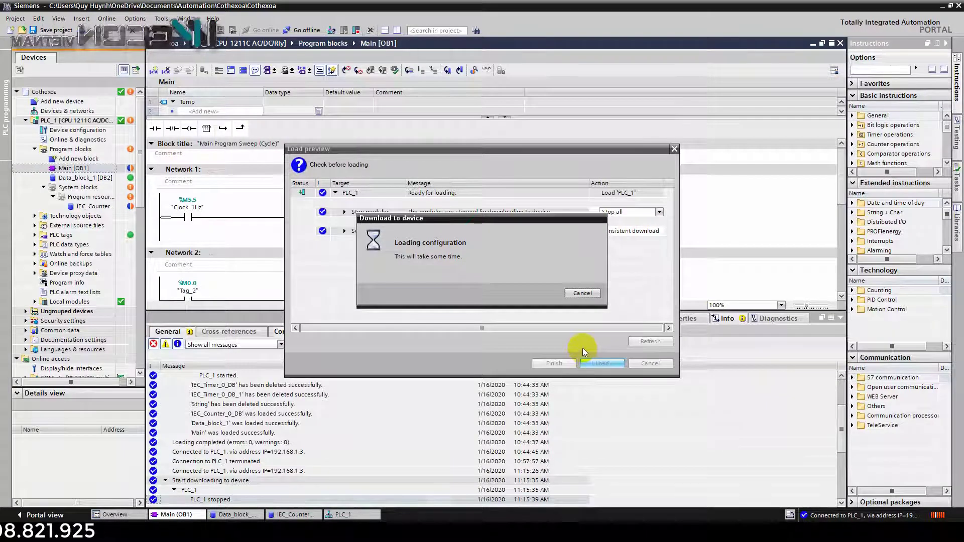
pyautogui.click(554, 362)
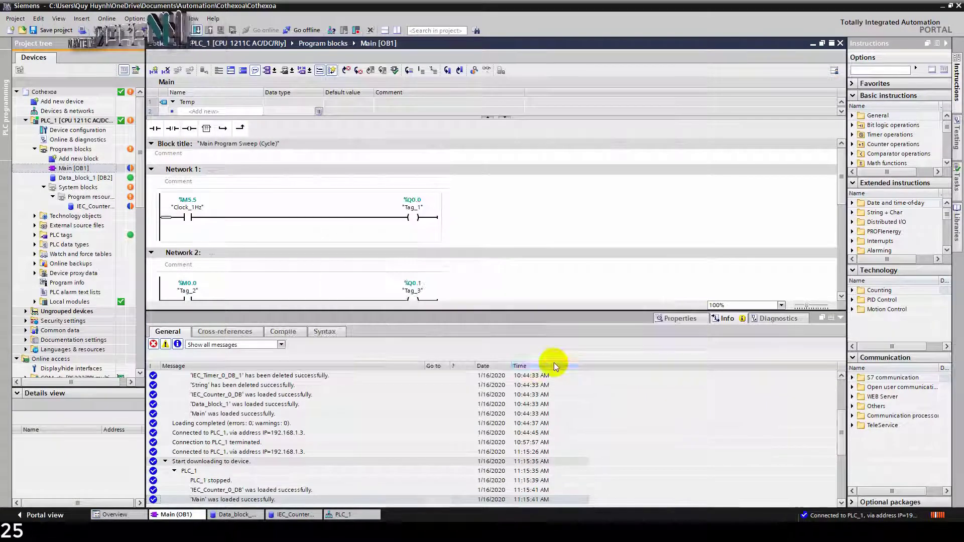
# Collapse the compile and message area and turn on live monitoring of the Main [OB1] networks.
pyautogui.click(842, 319)
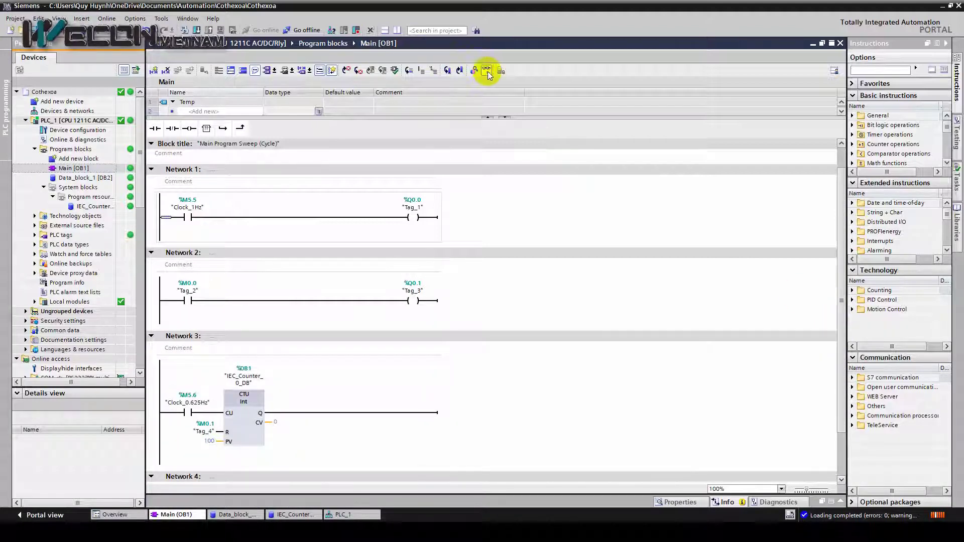
pyautogui.click(487, 72)
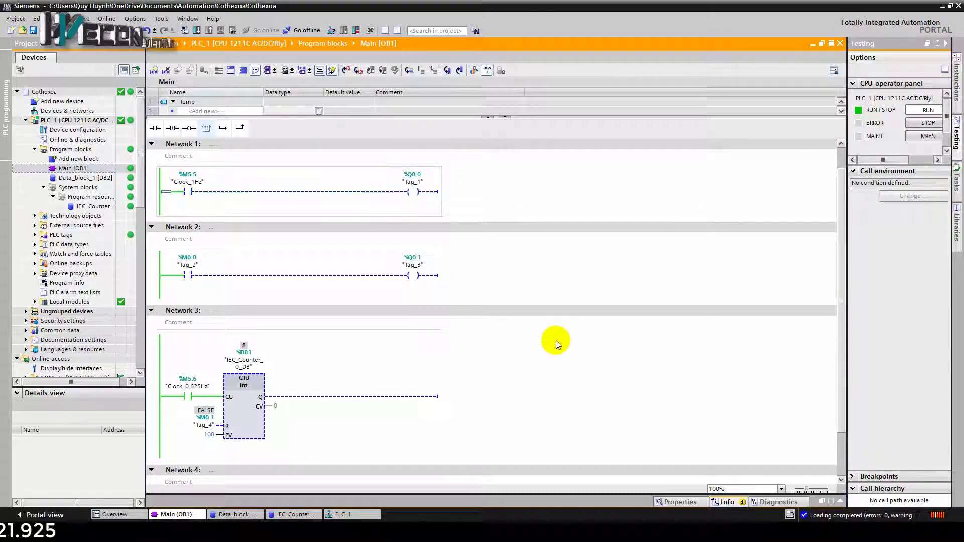
# Switch to the V-BOX web page and start a tag named Q0.0 on connection 1-Ethernet with type Bit address.
pyautogui.hotkey('alt', 'Tab')
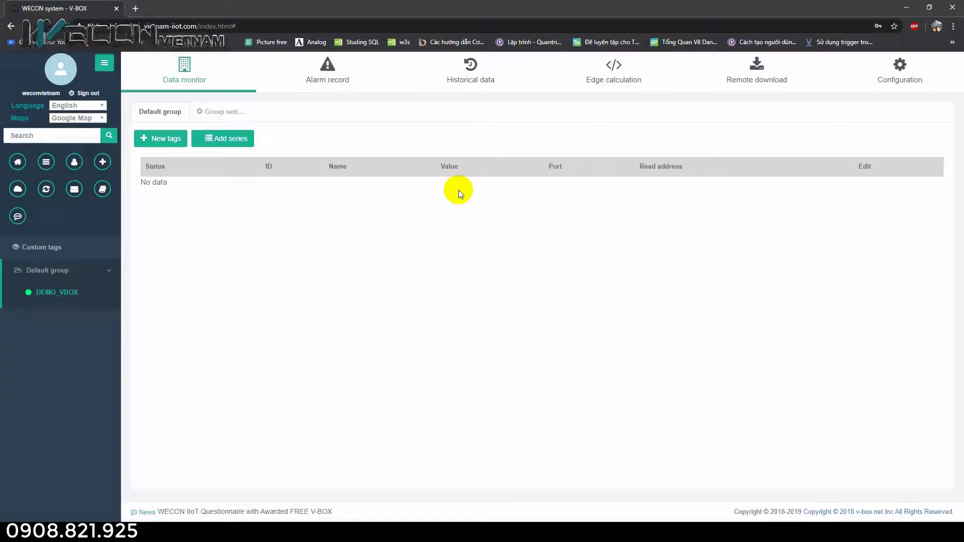
pyautogui.click(165, 138)
pyautogui.click(525, 170)
pyautogui.write('Q0.0')
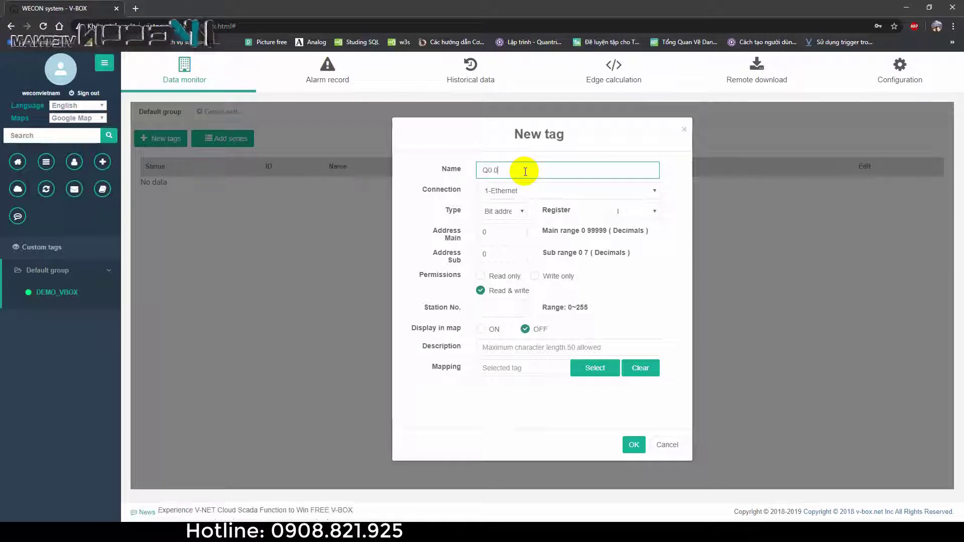
pyautogui.click(494, 192)
pyautogui.click(513, 203)
pyautogui.click(514, 214)
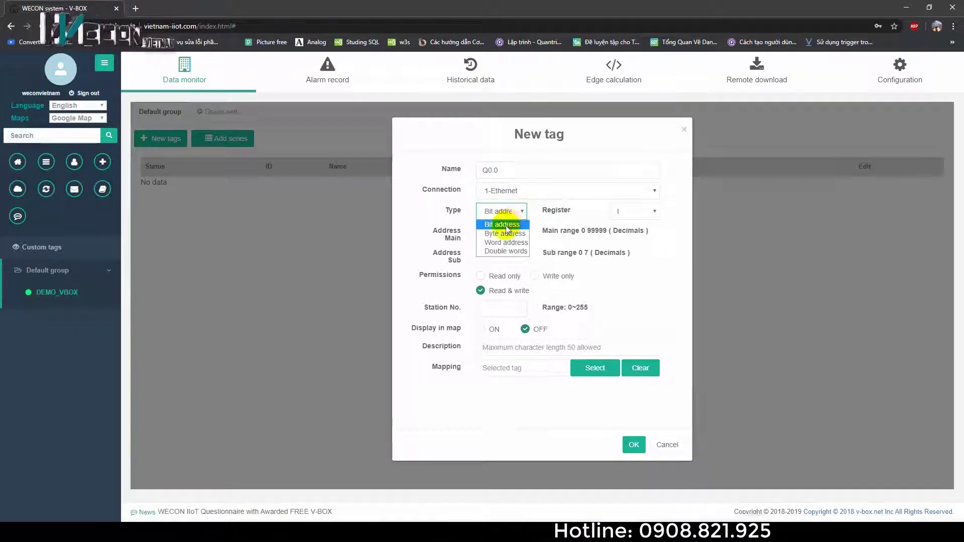
pyautogui.click(507, 223)
# Set the tag's register to Q with main address 0 and sub address 0, and add the tag.
pyautogui.click(653, 210)
pyautogui.click(638, 232)
pyautogui.doubleClick(499, 231)
pyautogui.doubleClick(484, 254)
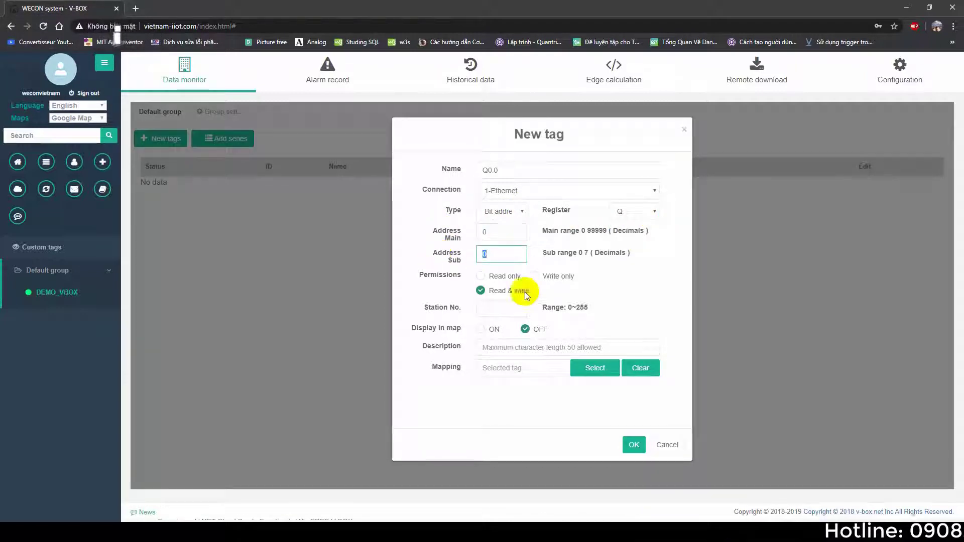
pyautogui.click(634, 445)
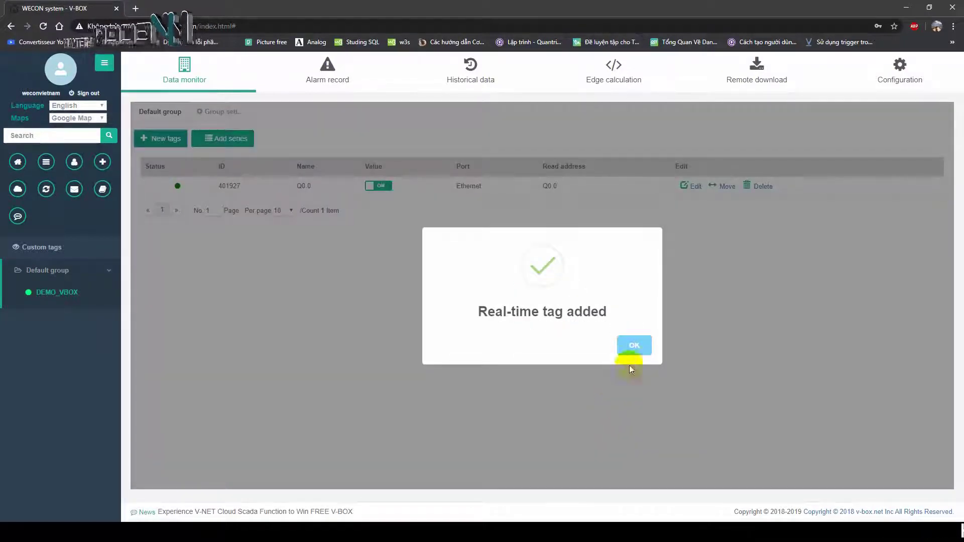
pyautogui.click(635, 345)
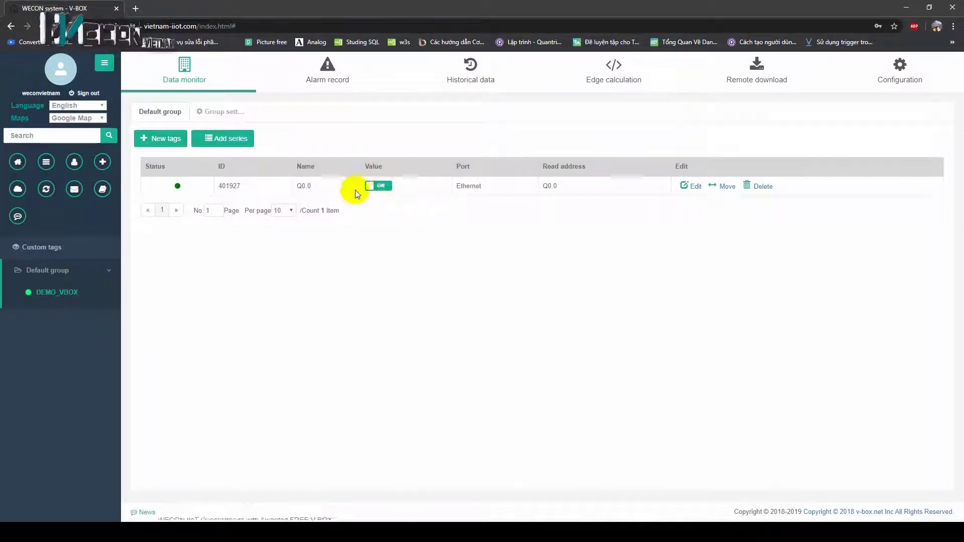
# Check the Q0.0 switch in the data monitor, and compare it with the live Main [OB1] networks in TIA Portal.
pyautogui.click(370, 185)
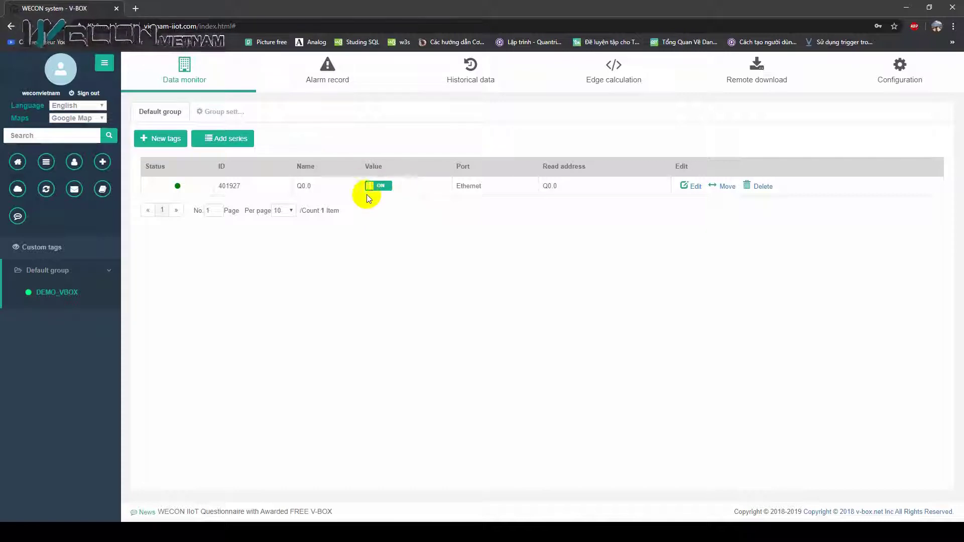
pyautogui.click(378, 186)
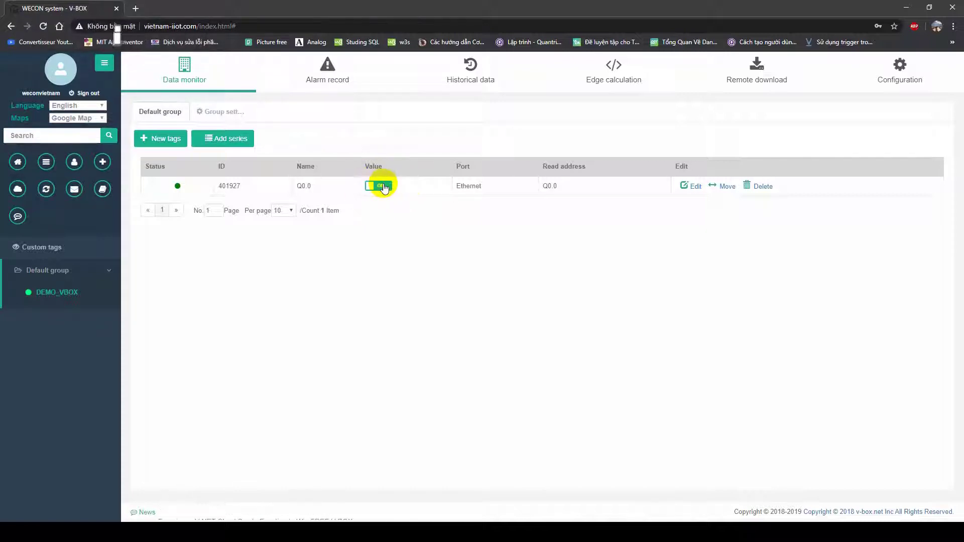
pyautogui.hotkey('alt', 'Tab')
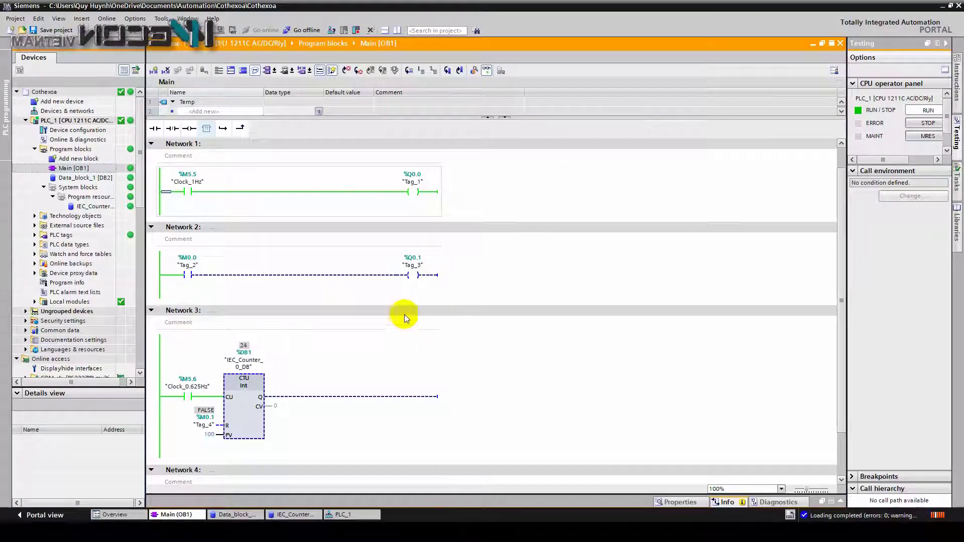
pyautogui.scroll(-2, 412, 318)
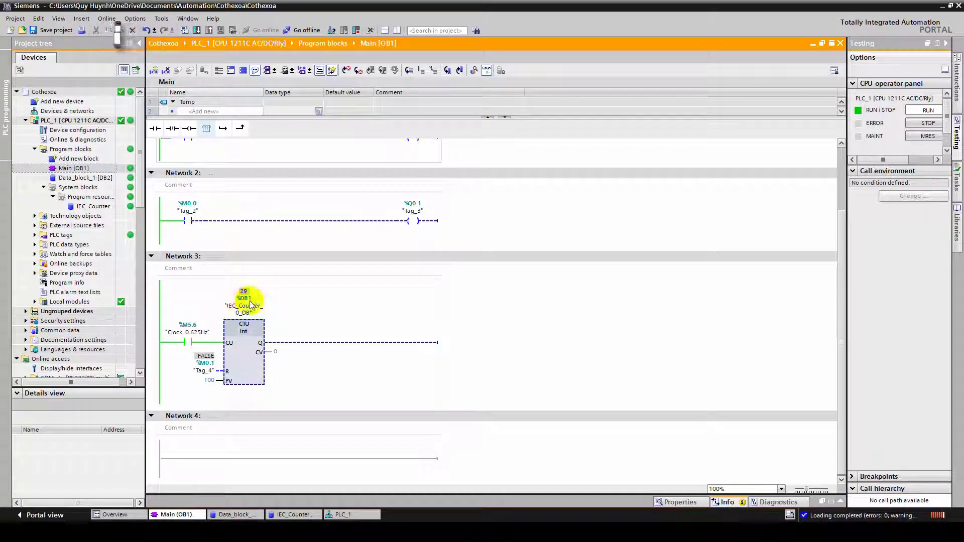
# Open the counter data block IEC_Counter_0_DB from the program resources and monitor all its values.
pyautogui.click(107, 208)
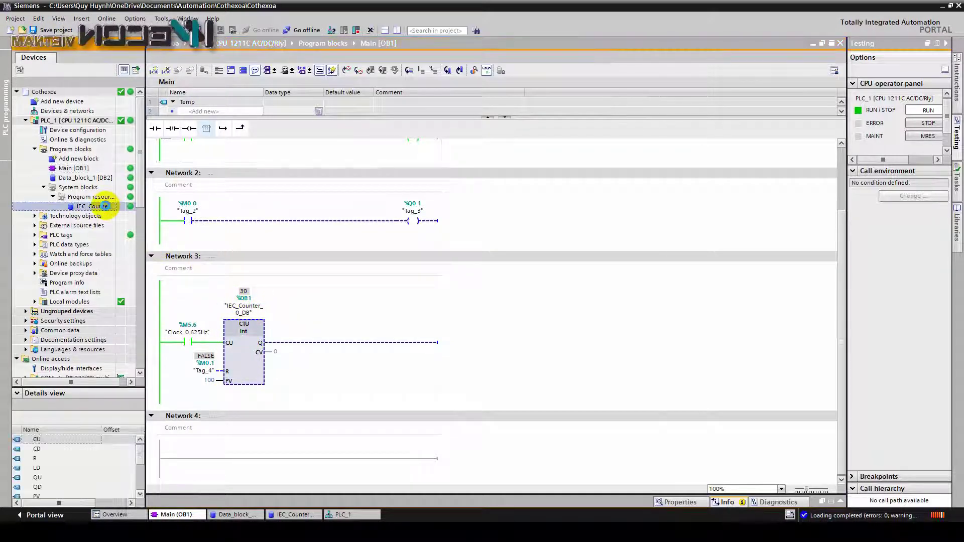
pyautogui.doubleClick(106, 208)
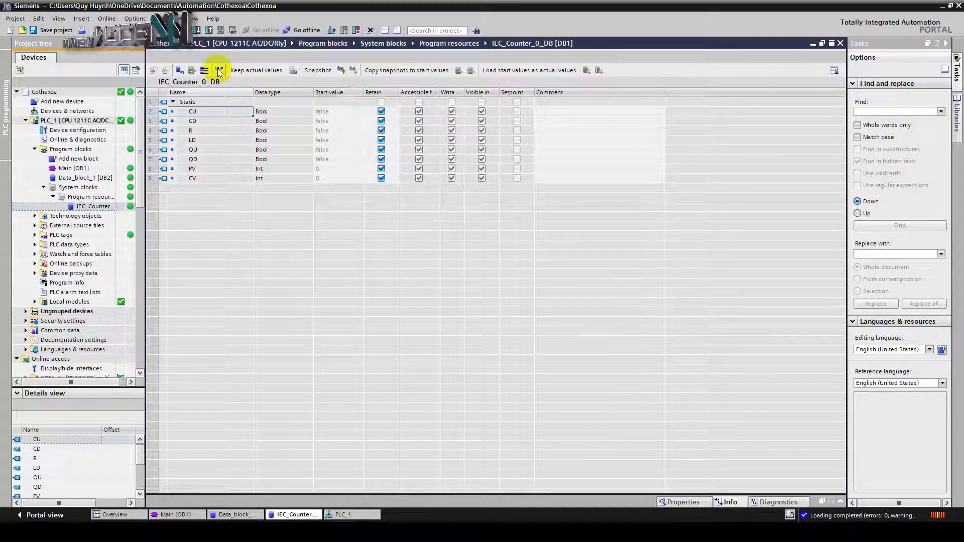
pyautogui.click(219, 71)
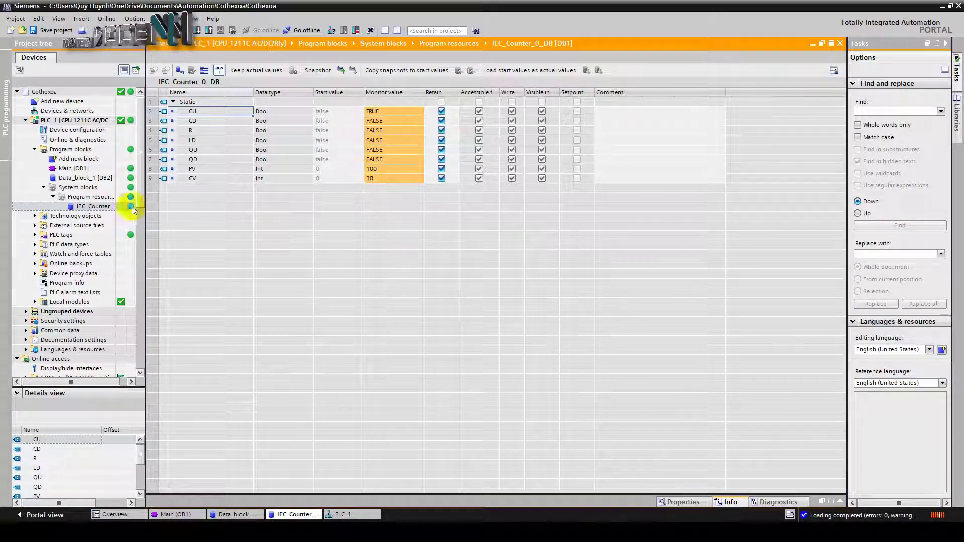
# Disable Optimized block access in the attributes of IEC_Counter_0_DB.
pyautogui.rightClick(102, 210)
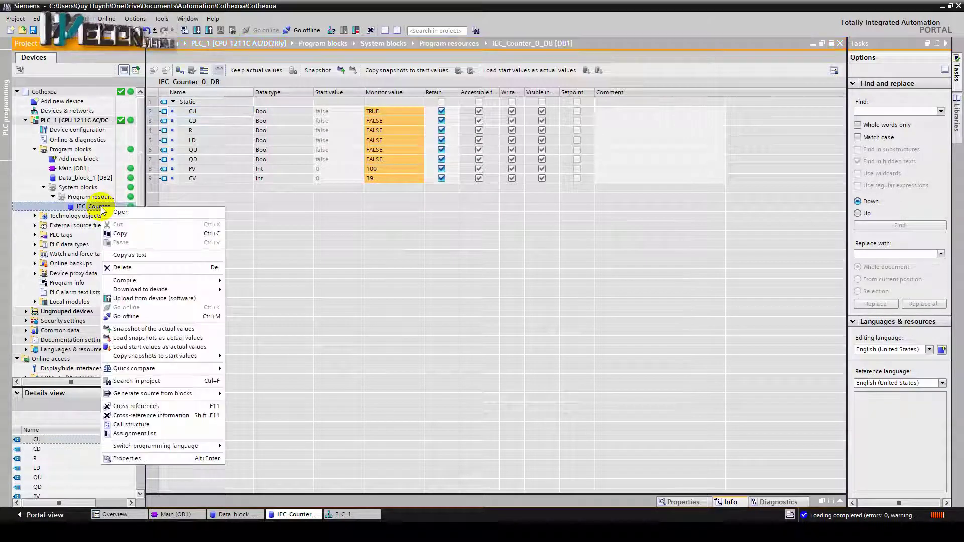
pyautogui.click(129, 458)
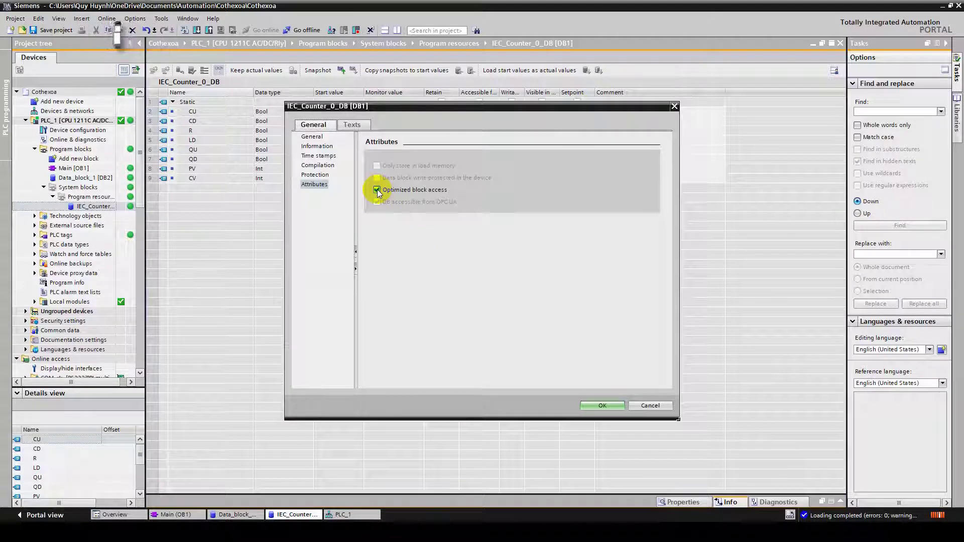
pyautogui.moveTo(620, 105); pyautogui.dragTo(813, 147)
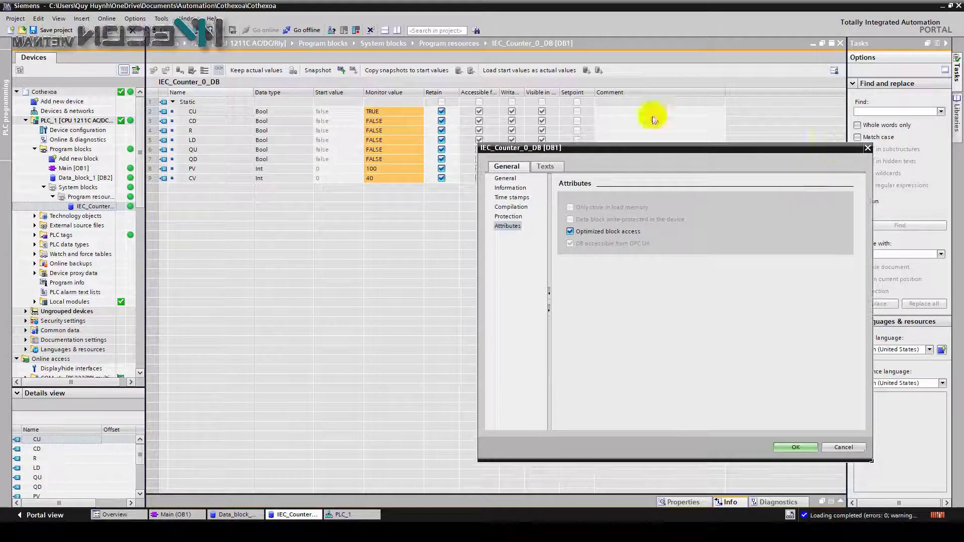
pyautogui.click(569, 231)
pyautogui.click(794, 448)
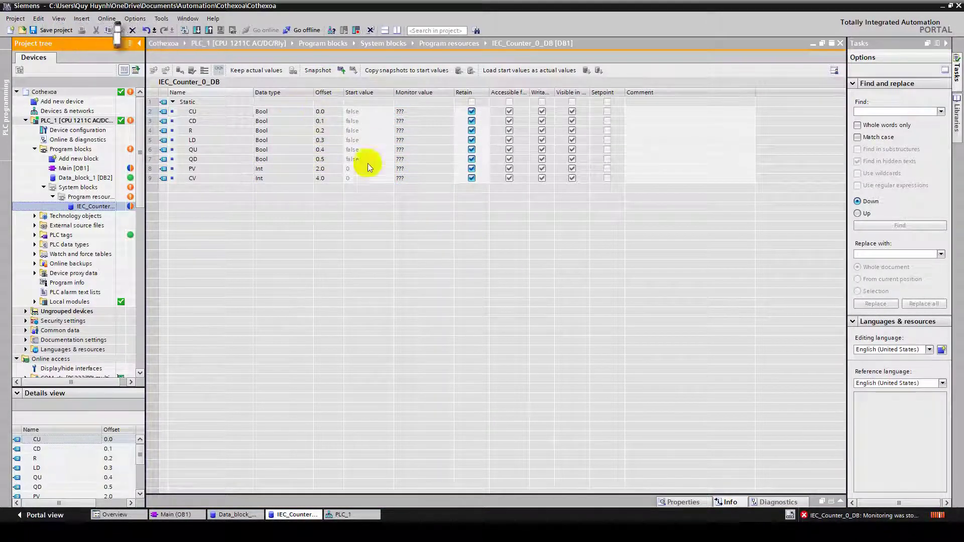
# Compile the modified IEC_Counter_0_DB and download the program to PLC_1, stopping the modules for the download and finishing the load.
pyautogui.click(183, 30)
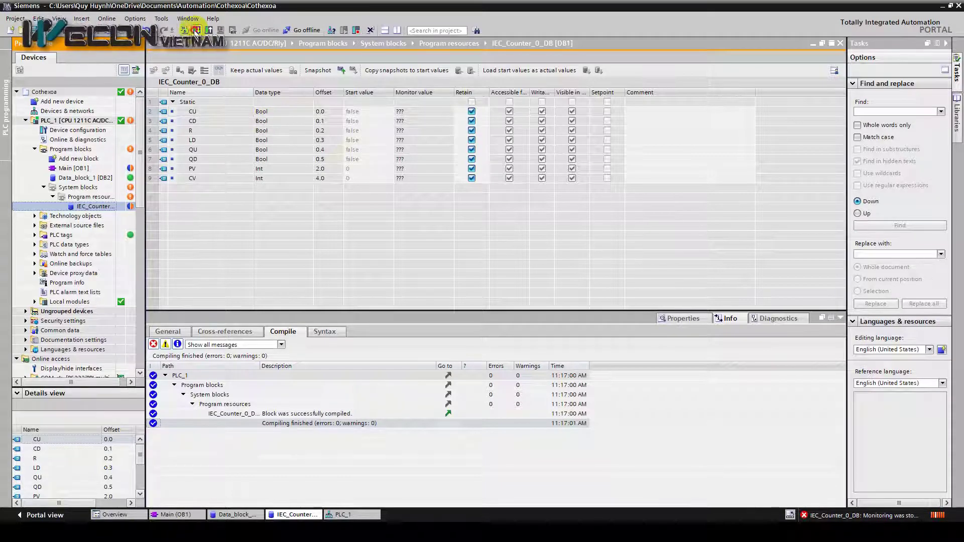
pyautogui.hotkey('ctrl', 'l')
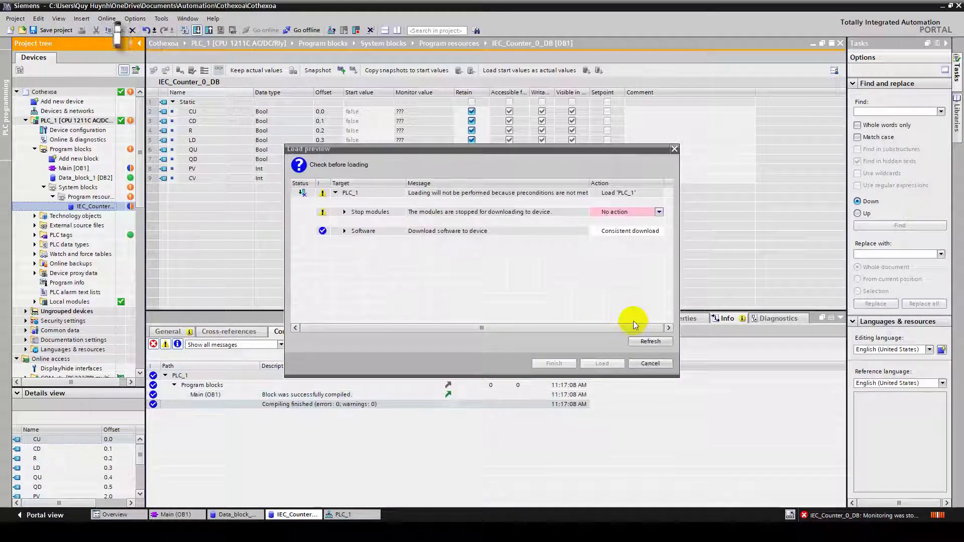
pyautogui.click(659, 211)
pyautogui.click(636, 226)
pyautogui.click(605, 364)
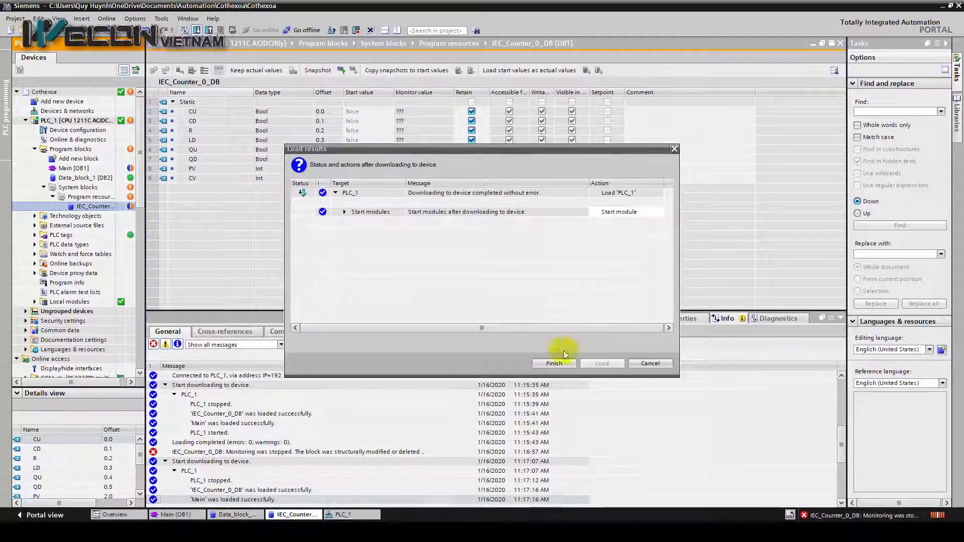
pyautogui.click(552, 363)
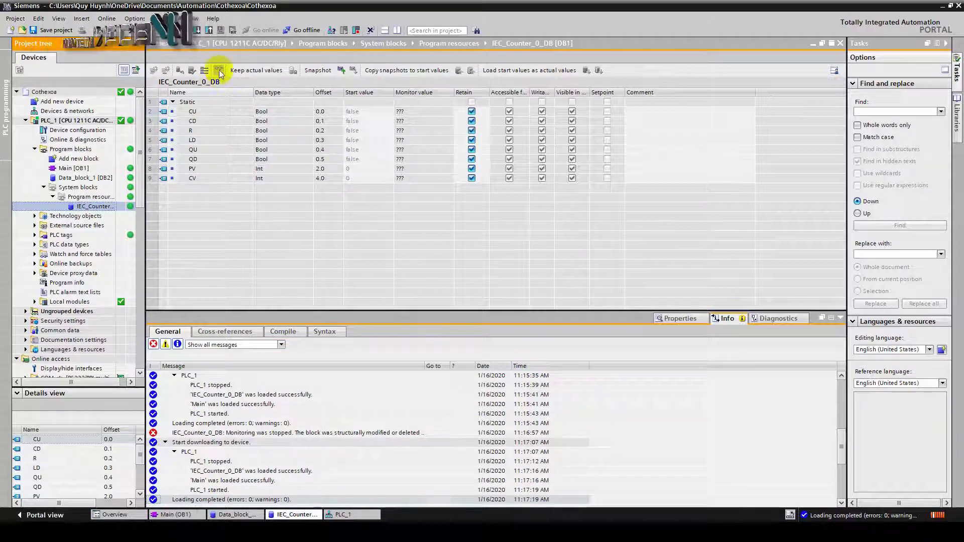
# Restart monitoring of all values in IEC_Counter_0_DB.
pyautogui.click(246, 150)
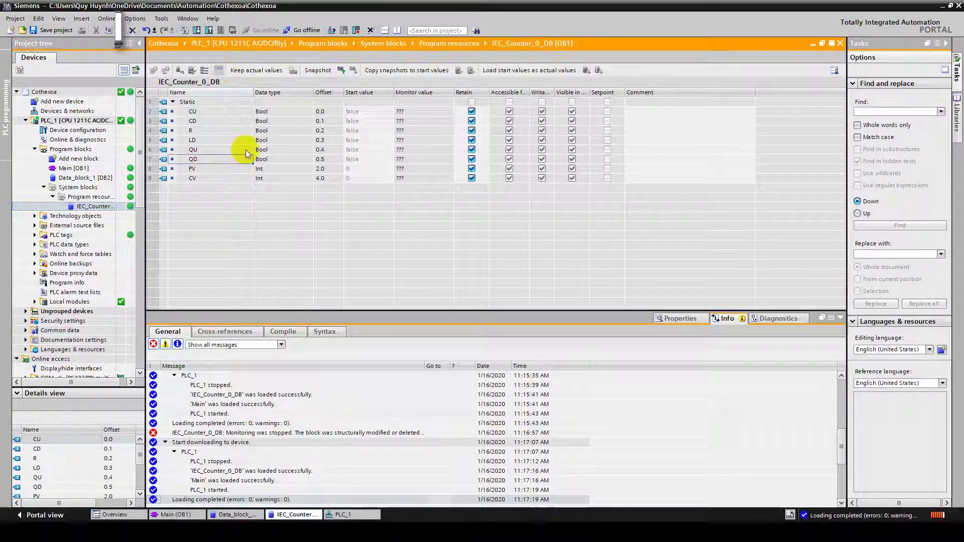
pyautogui.click(217, 70)
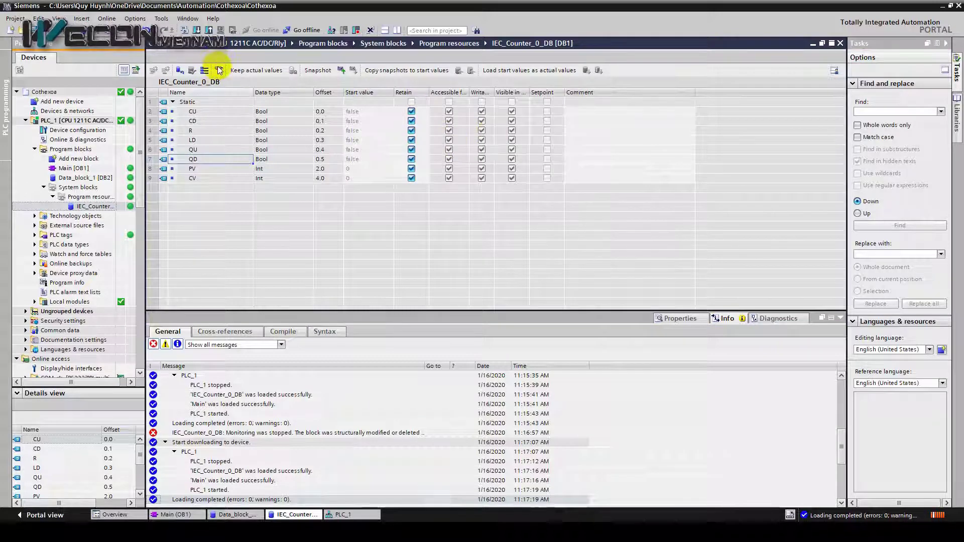
pyautogui.click(218, 70)
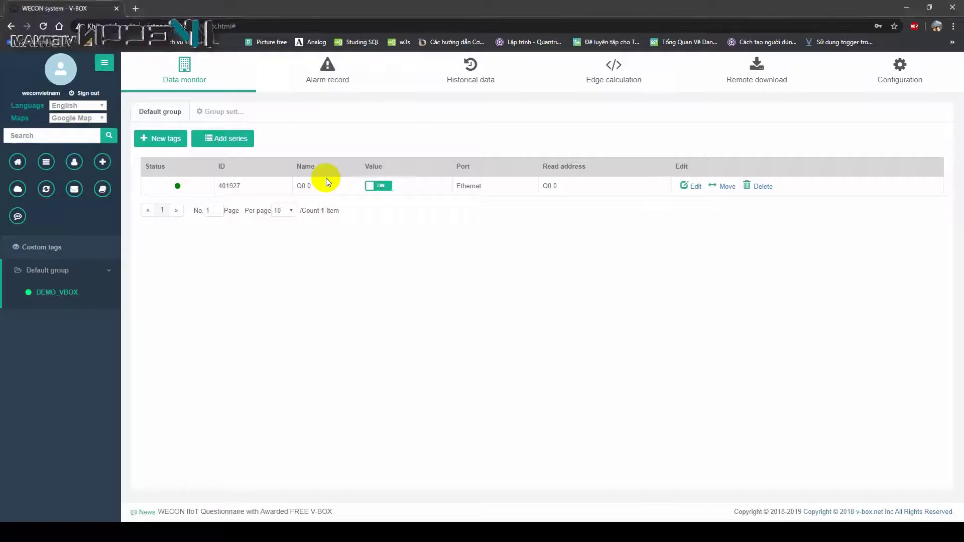
# In the V-BOX data monitor, start a new tag named PV with type Word address and register DBxDBW.
pyautogui.click(143, 138)
pyautogui.click(512, 170)
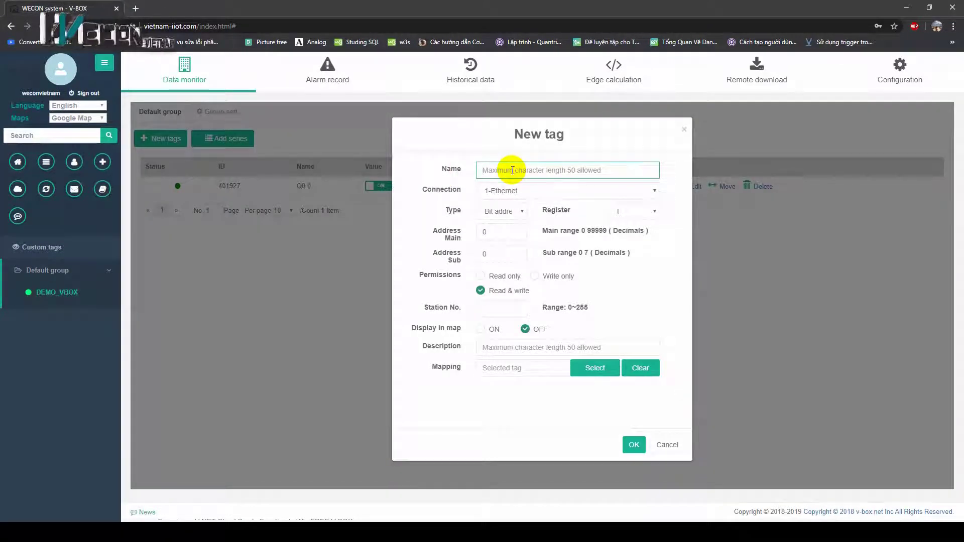
pyautogui.write('PV')
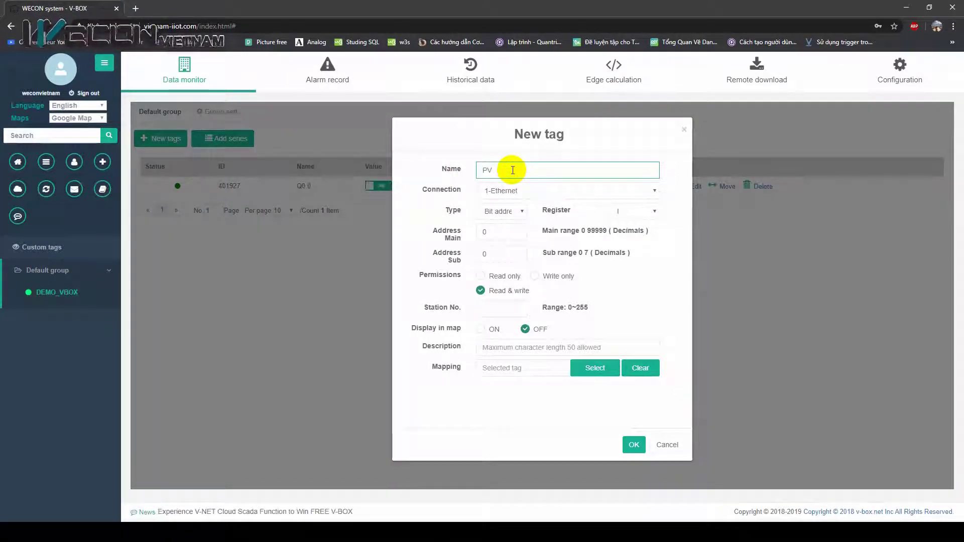
pyautogui.click(513, 213)
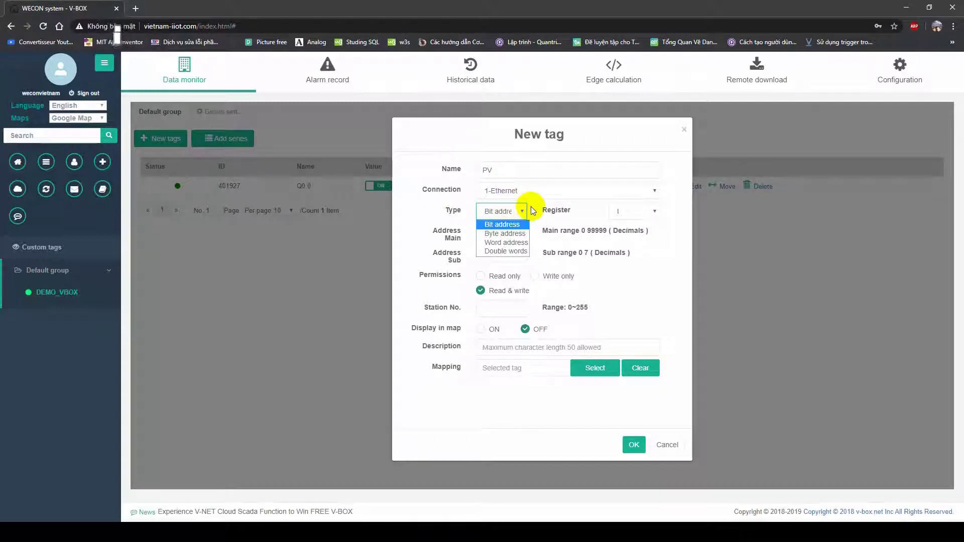
pyautogui.click(520, 243)
pyautogui.click(649, 210)
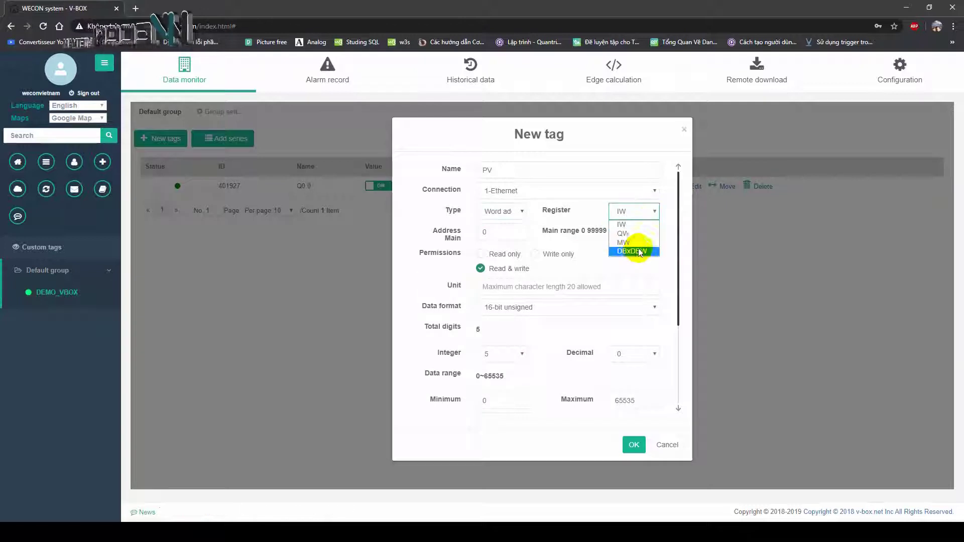
pyautogui.click(636, 251)
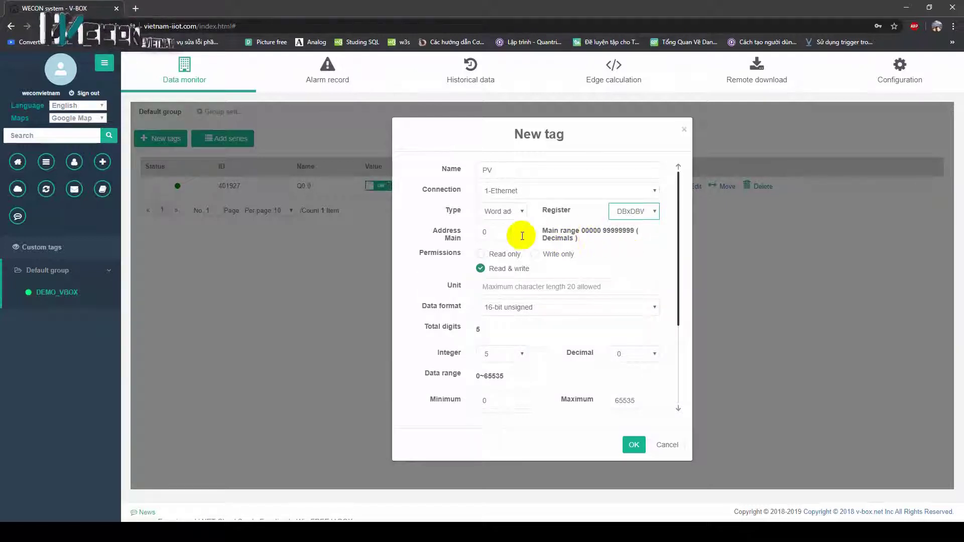
# Set the PV tag's main address to 00010004 and add the tag.
pyautogui.doubleClick(502, 231)
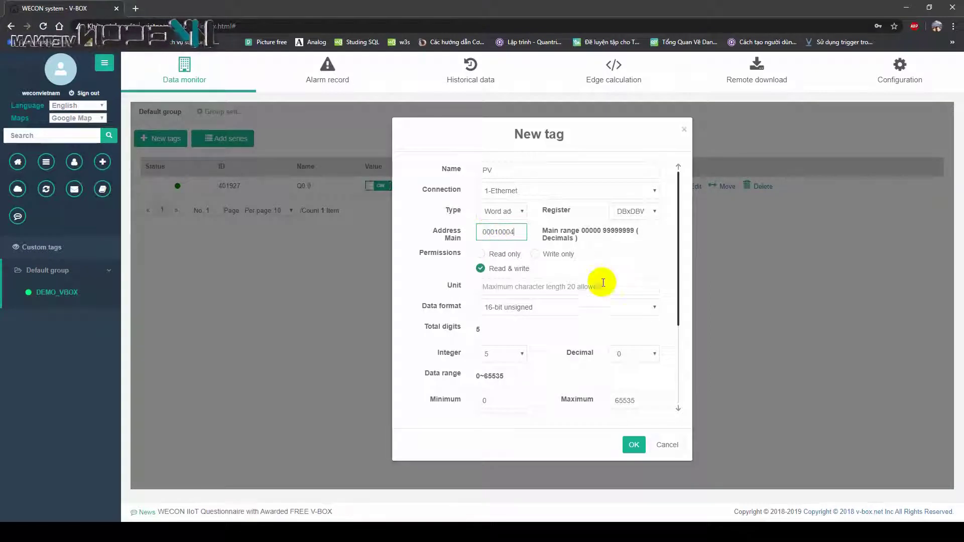
pyautogui.click(633, 444)
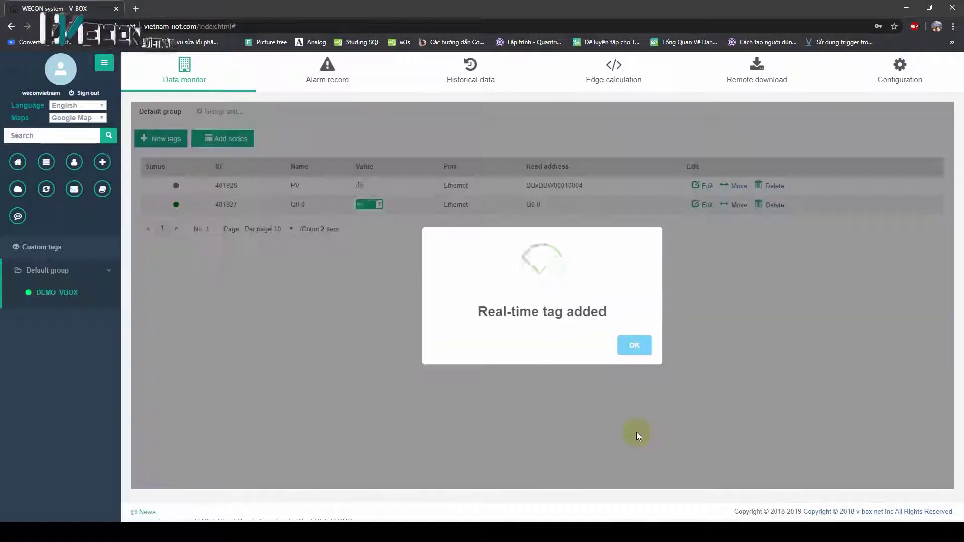
pyautogui.click(633, 347)
pyautogui.click(369, 204)
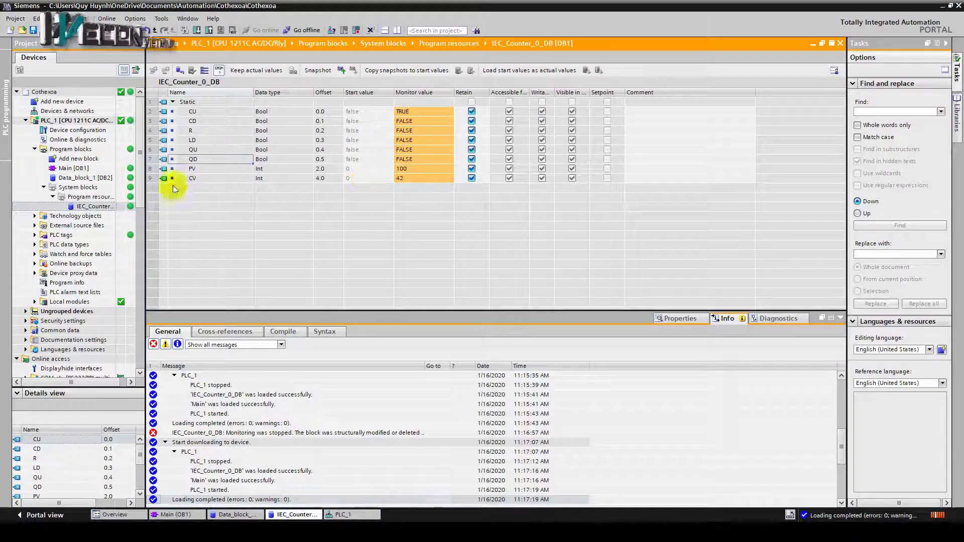
# In TIA Portal, open Data_block_1 [DB2] and check the Optimized block access setting in its attributes.
pyautogui.doubleClick(85, 178)
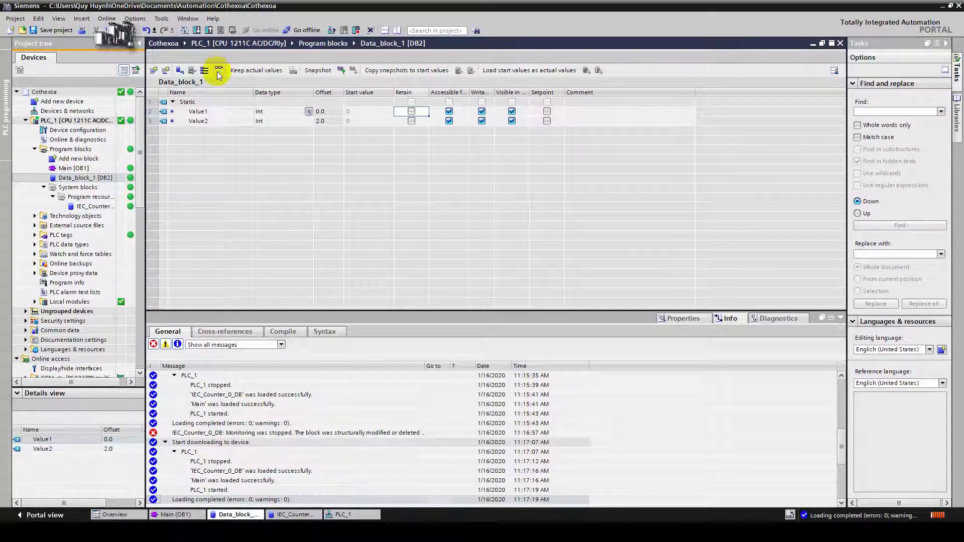
pyautogui.rightClick(93, 178)
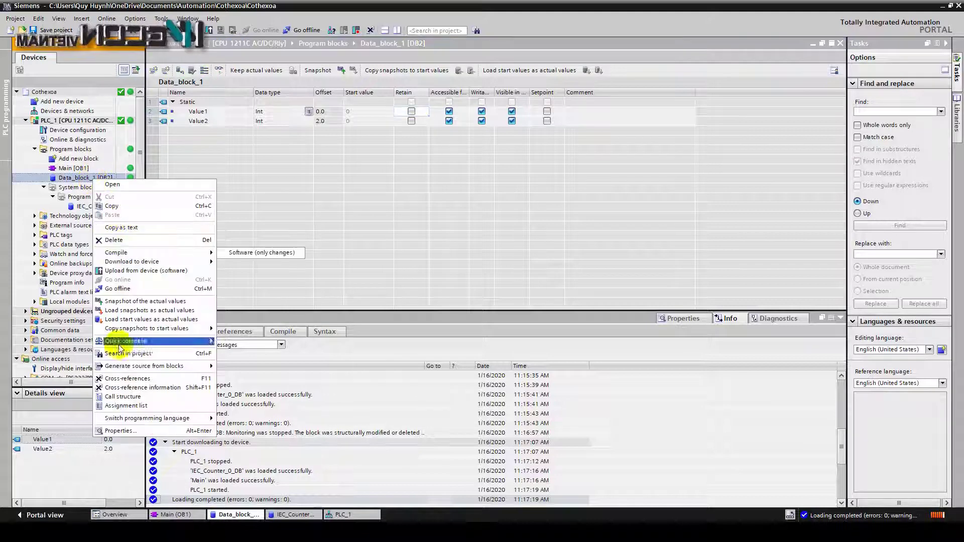
pyautogui.click(116, 431)
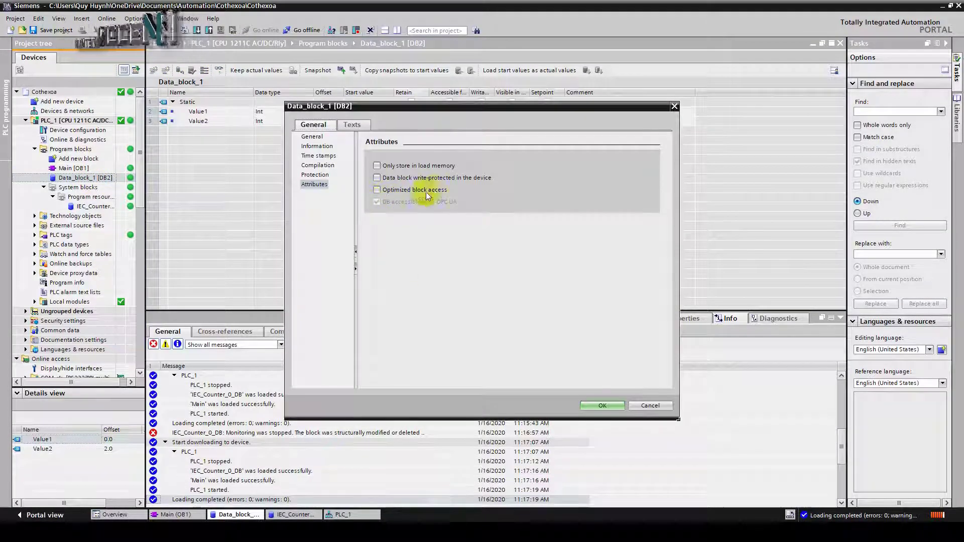
pyautogui.click(609, 405)
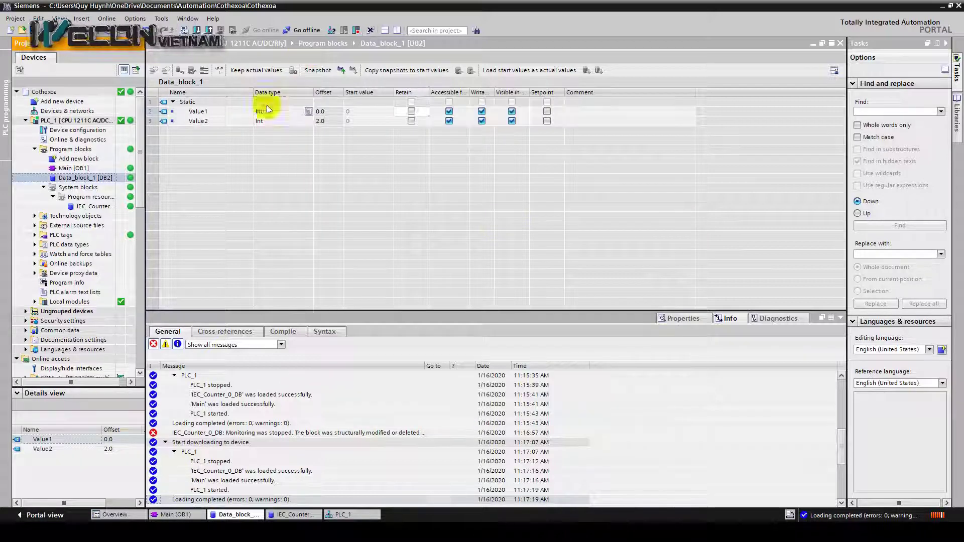
# Turn on monitoring of all values in Data_block_1.
pyautogui.click(220, 73)
pyautogui.click(276, 122)
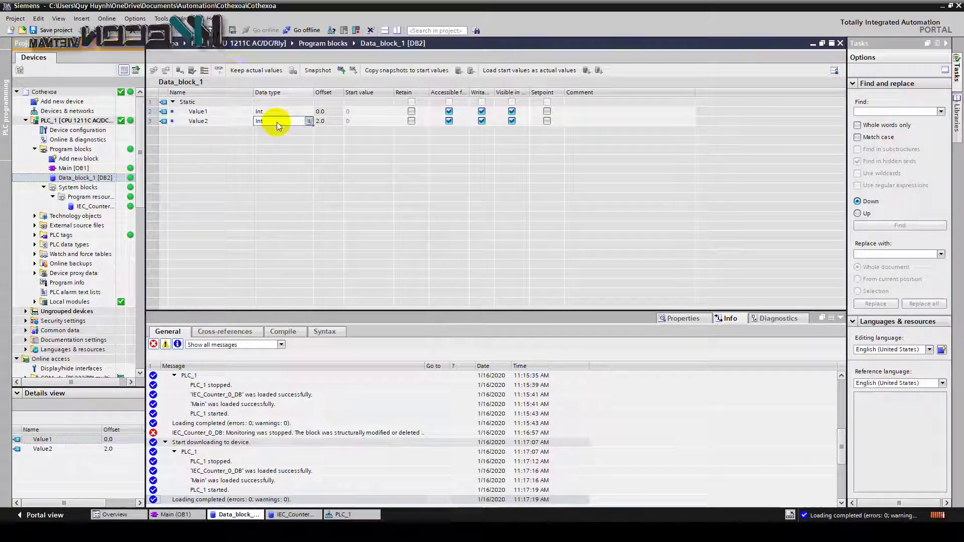
pyautogui.click(220, 72)
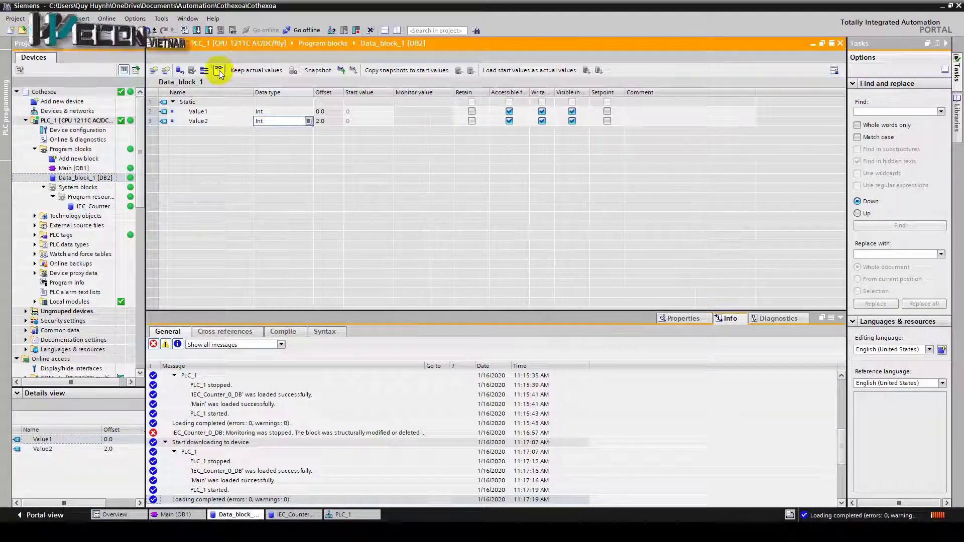
pyautogui.click(220, 73)
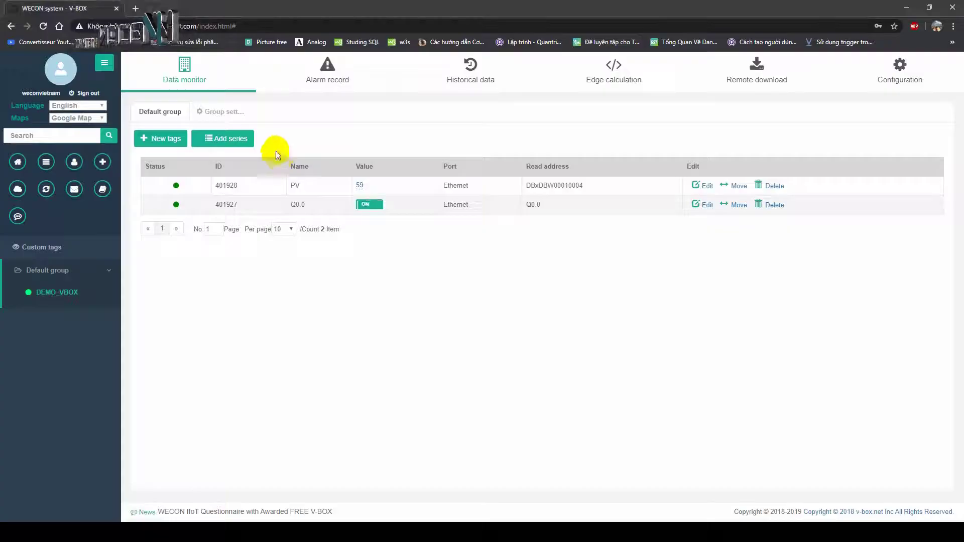
# In the V-BOX data monitor, start a new tag named Value1 with type Word address and register DBxDBW.
pyautogui.click(148, 138)
pyautogui.click(517, 170)
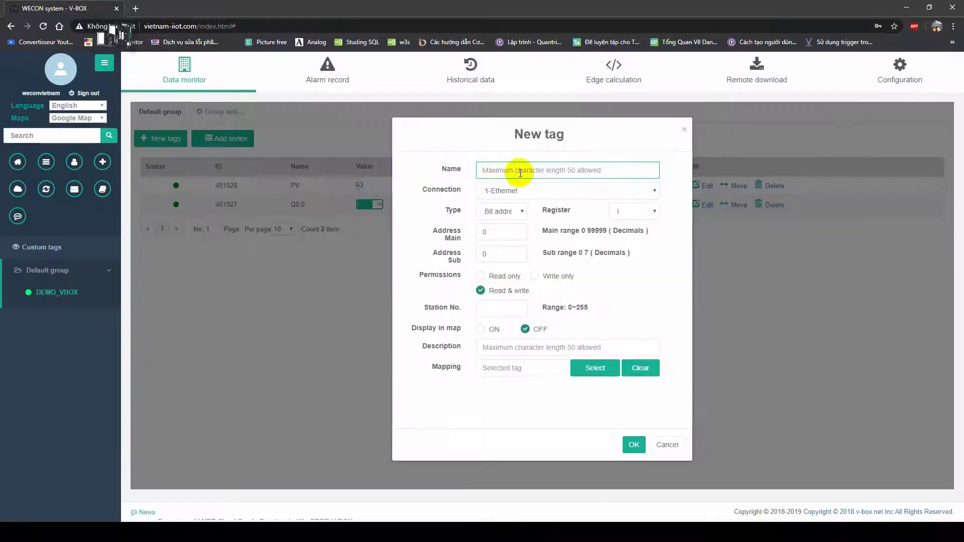
pyautogui.write('Value')
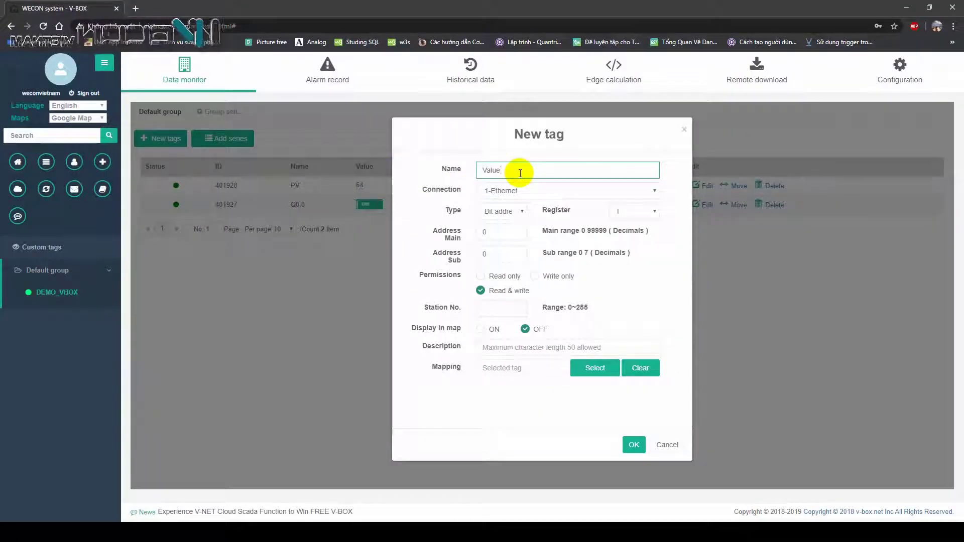
pyautogui.write('1')
pyautogui.click(501, 211)
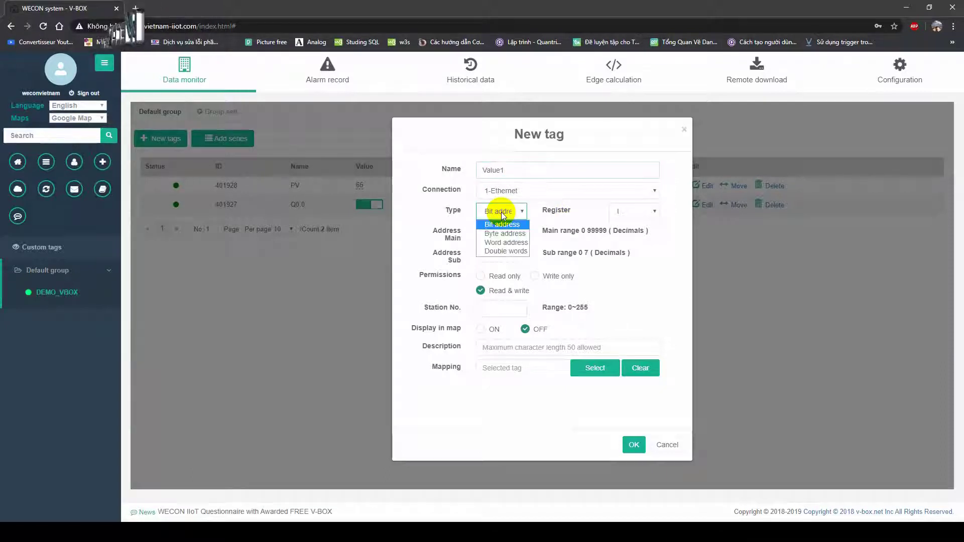
pyautogui.click(506, 243)
pyautogui.click(639, 212)
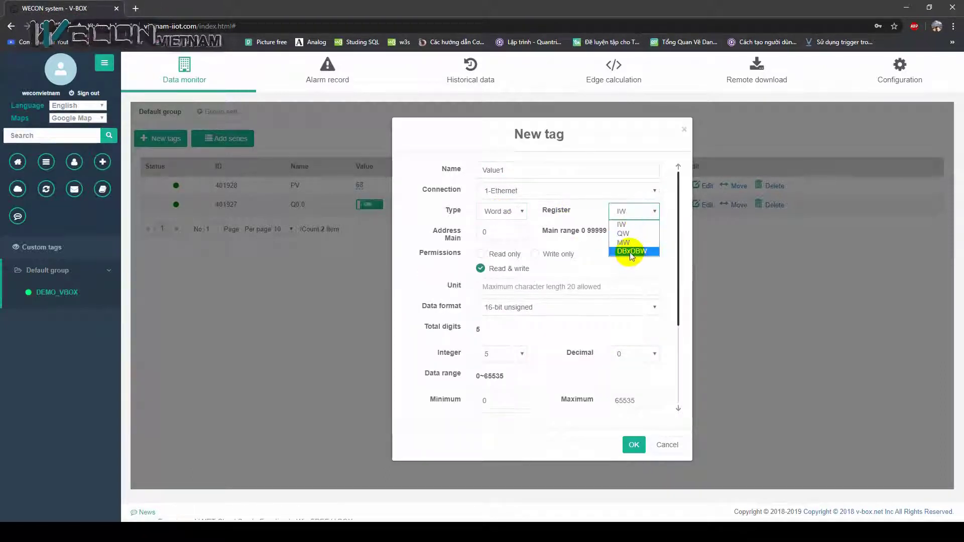
pyautogui.click(630, 252)
# Set the Value1 tag's main address to 00020000 and add the tag.
pyautogui.doubleClick(485, 231)
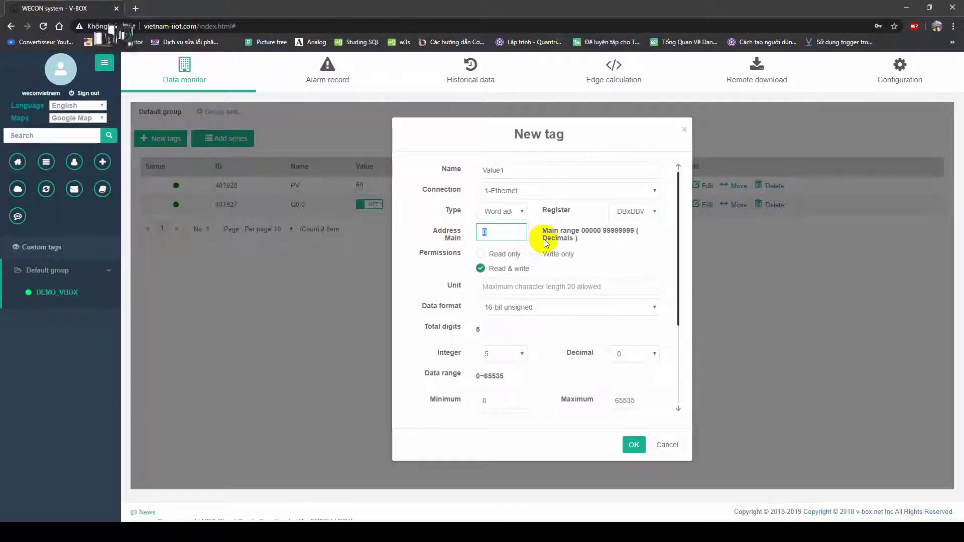
pyautogui.write('000')
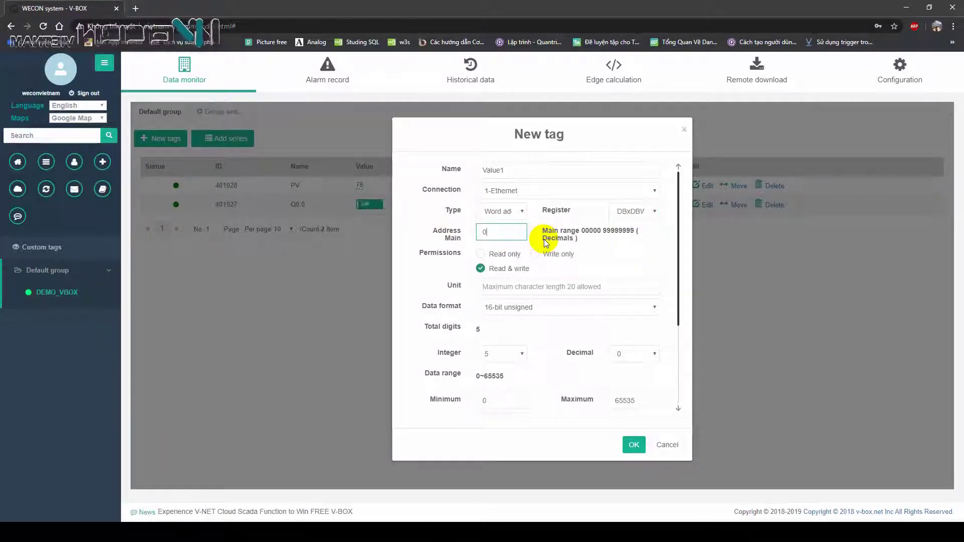
pyautogui.write('2')
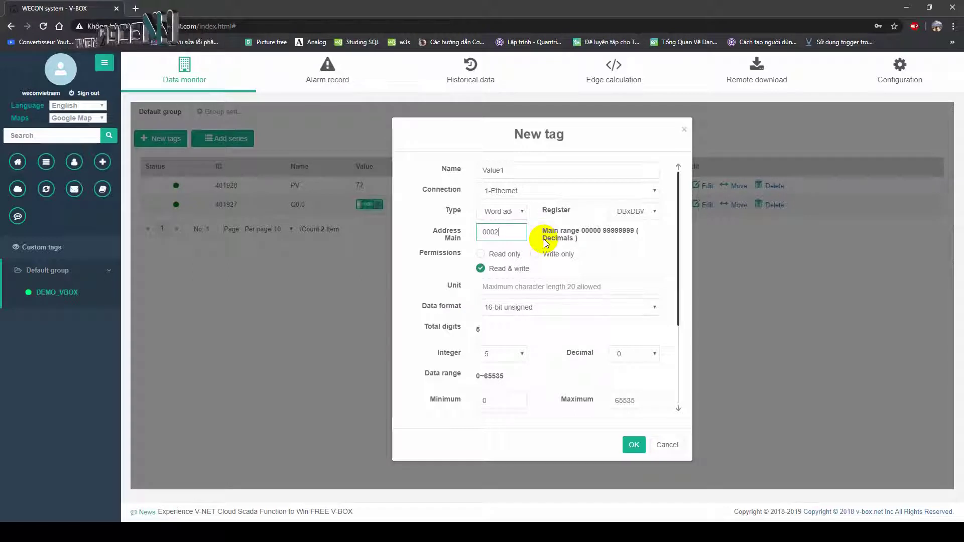
pyautogui.write('0000')
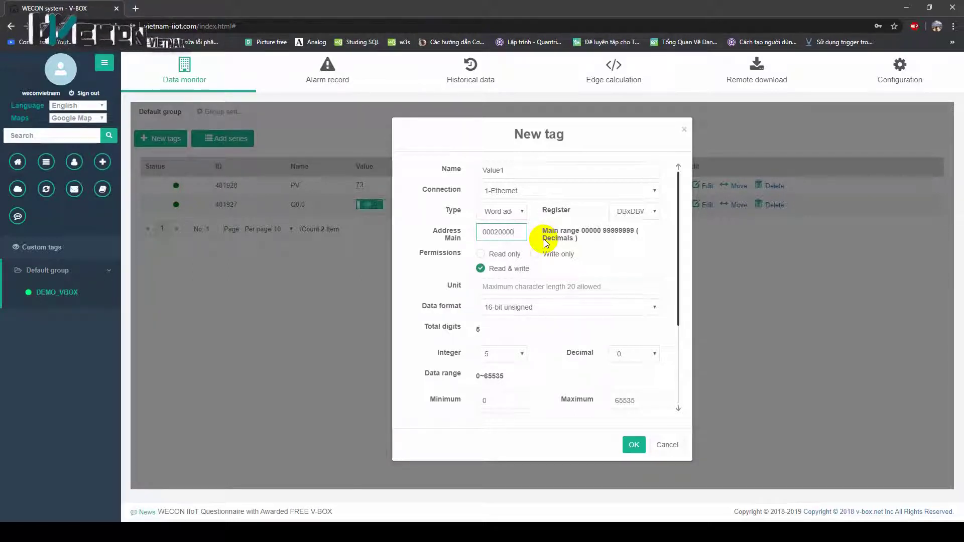
pyautogui.click(633, 447)
pyautogui.click(640, 345)
# In TIA Portal, modify the monitor value of Value1 in Data_block_1 to 5.
pyautogui.hotkey('alt', 'Tab')
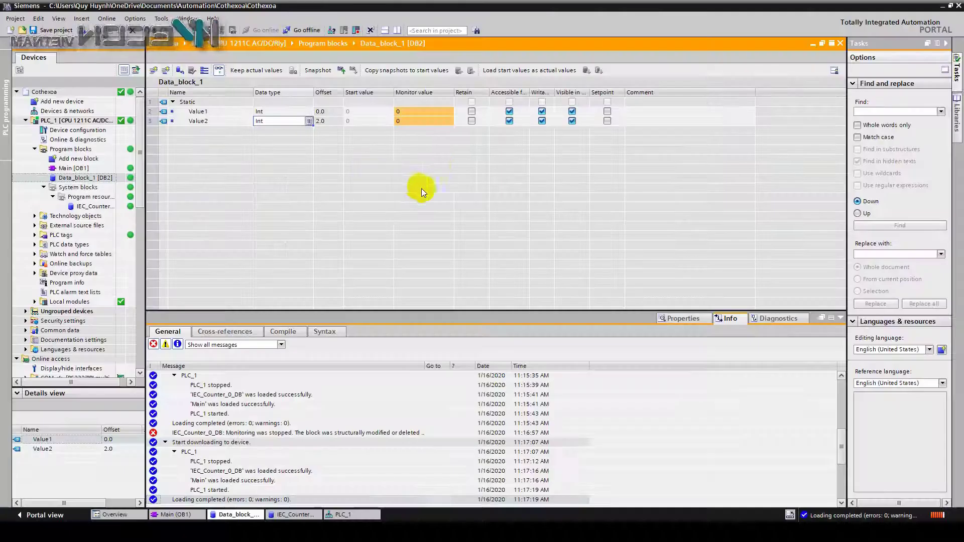
pyautogui.doubleClick(405, 110)
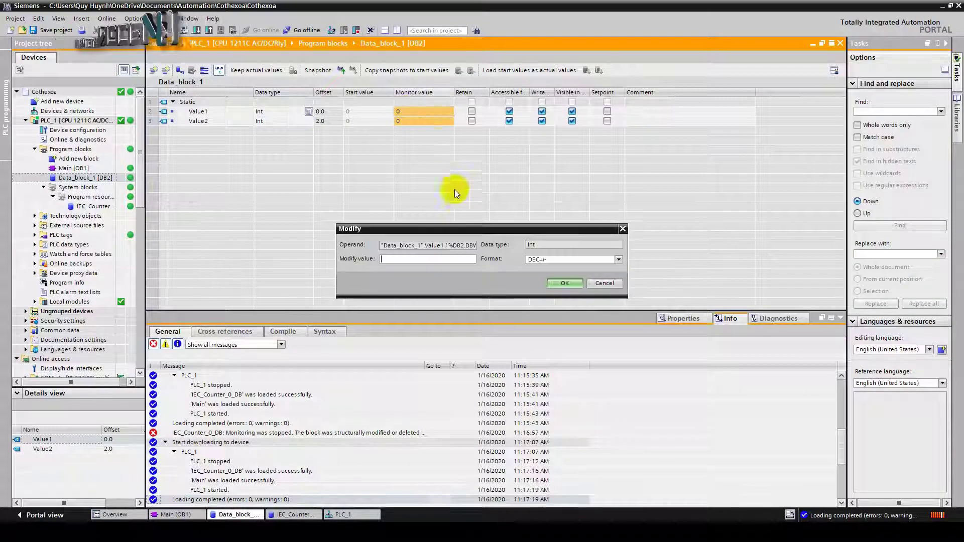
pyautogui.write('5')
pyautogui.press('Return')
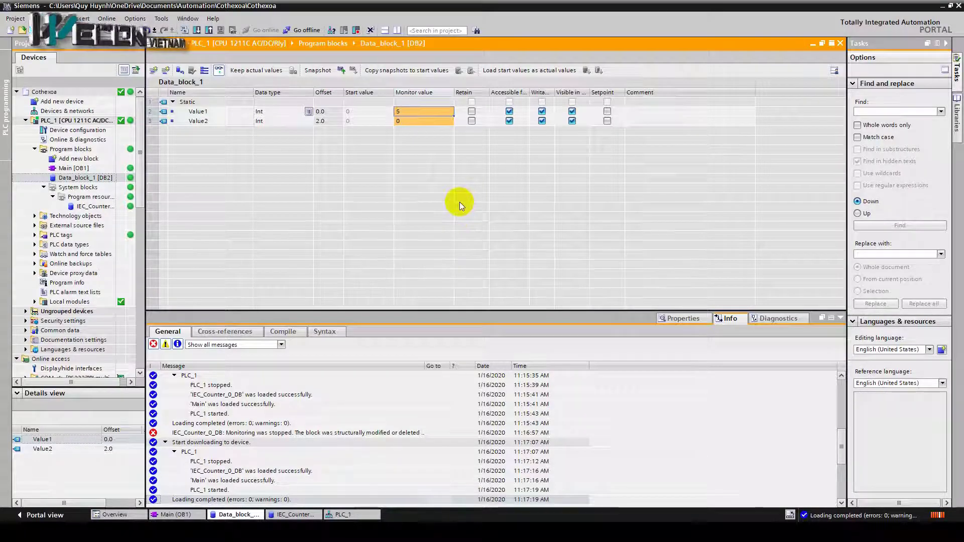
# Switch to the V-BOX data monitor and write 50 to the Value1 tag.
pyautogui.hotkey('alt', 'Tab')
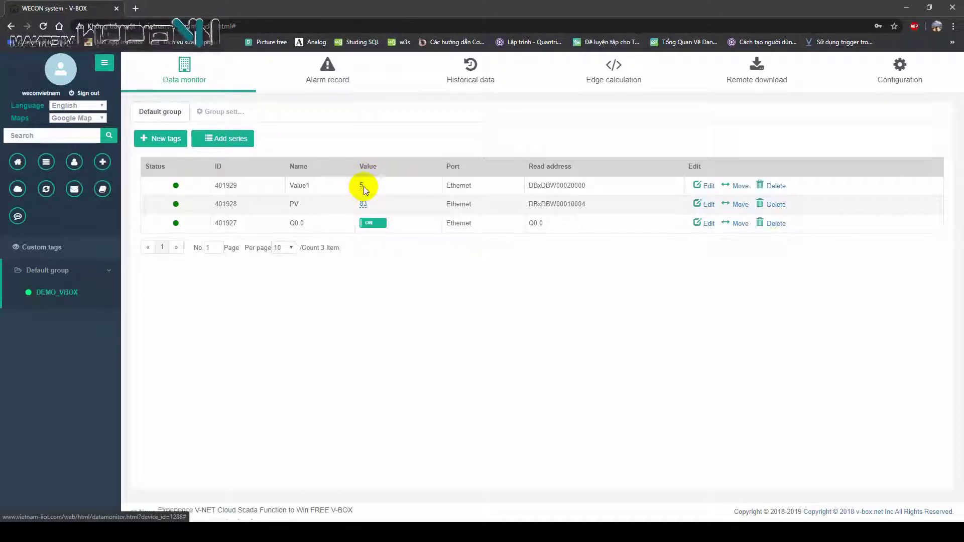
pyautogui.click(362, 187)
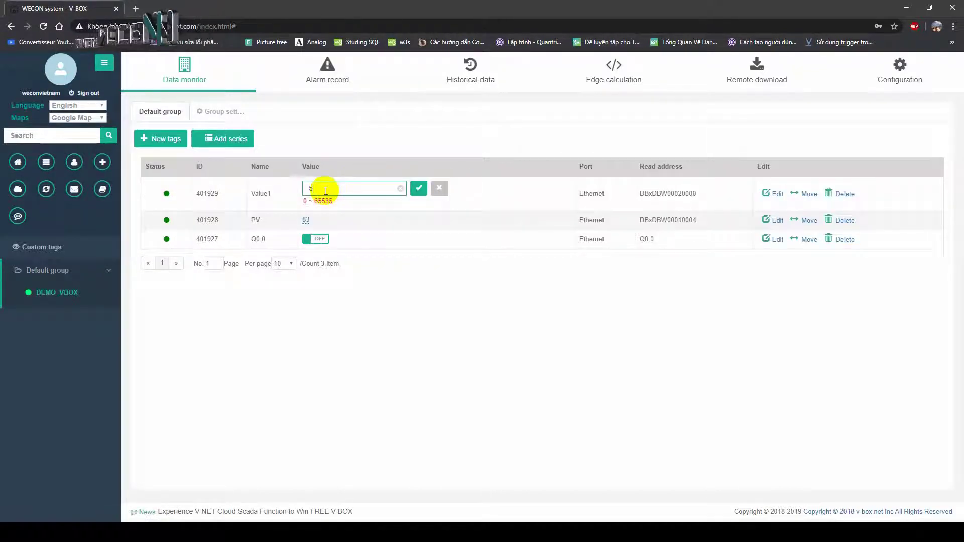
pyautogui.click(418, 189)
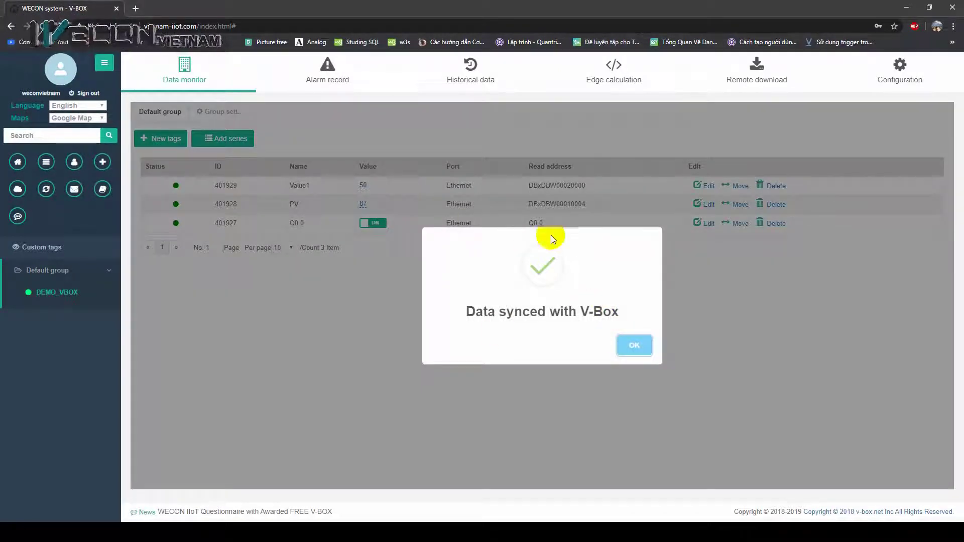
pyautogui.click(638, 346)
# In TIA Portal, go offline and extend the Value2 row of Data_block_1 downward to create Value3 and Value4.
pyautogui.hotkey('alt', 'Tab')
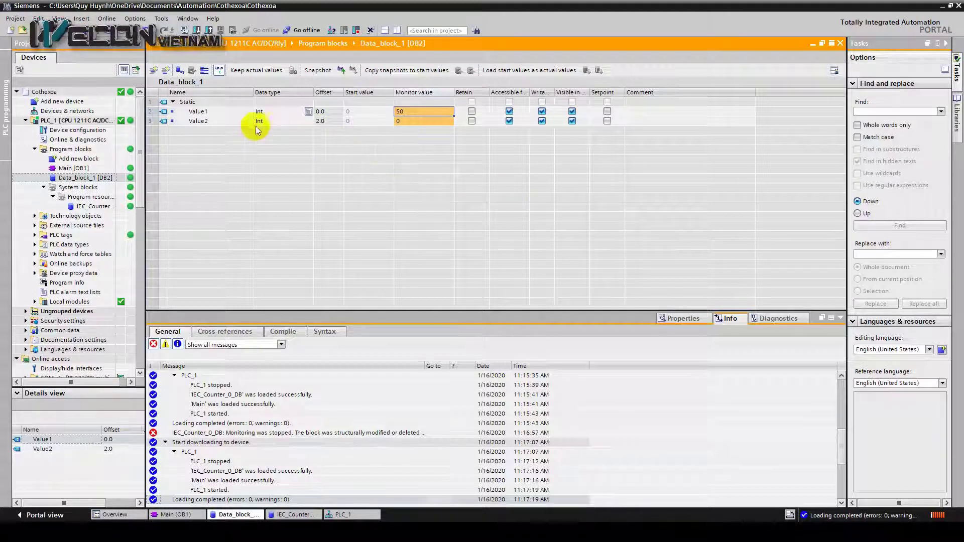
pyautogui.click(200, 123)
pyautogui.click(304, 30)
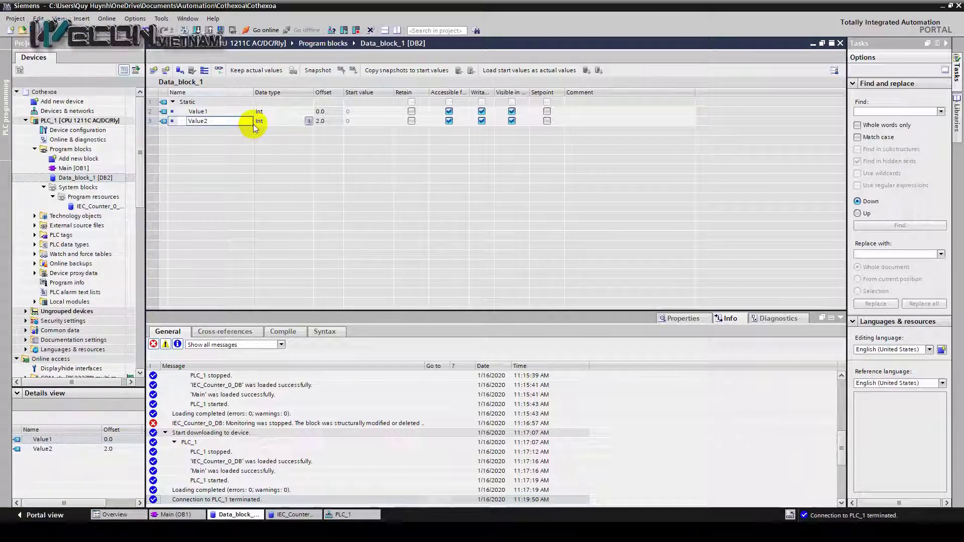
pyautogui.moveTo(253, 124)
pyautogui.mouseDown()
pyautogui.moveTo(267, 135)
pyautogui.moveTo(250, 139)
pyautogui.mouseUp()
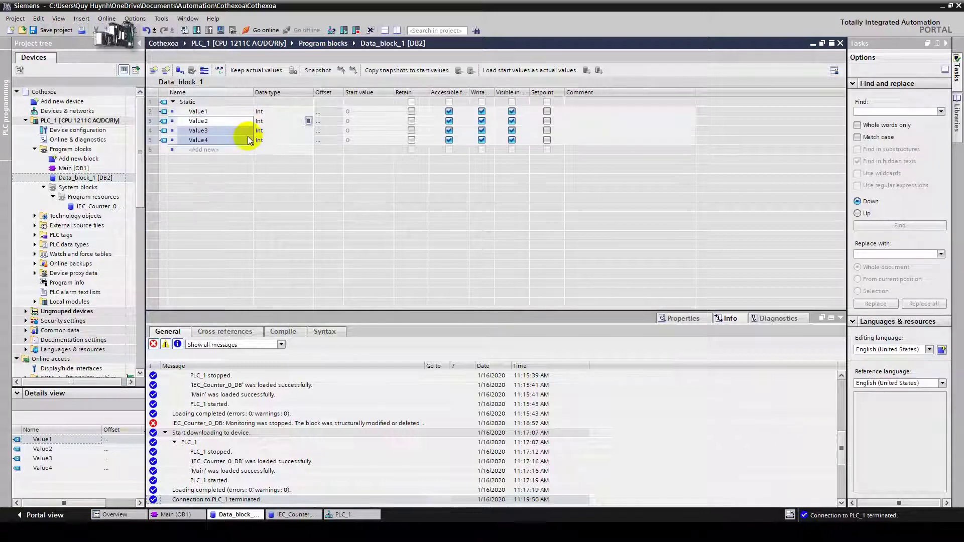
# Set the data type of Value3 in Data_block_1 to Real.
pyautogui.click(236, 131)
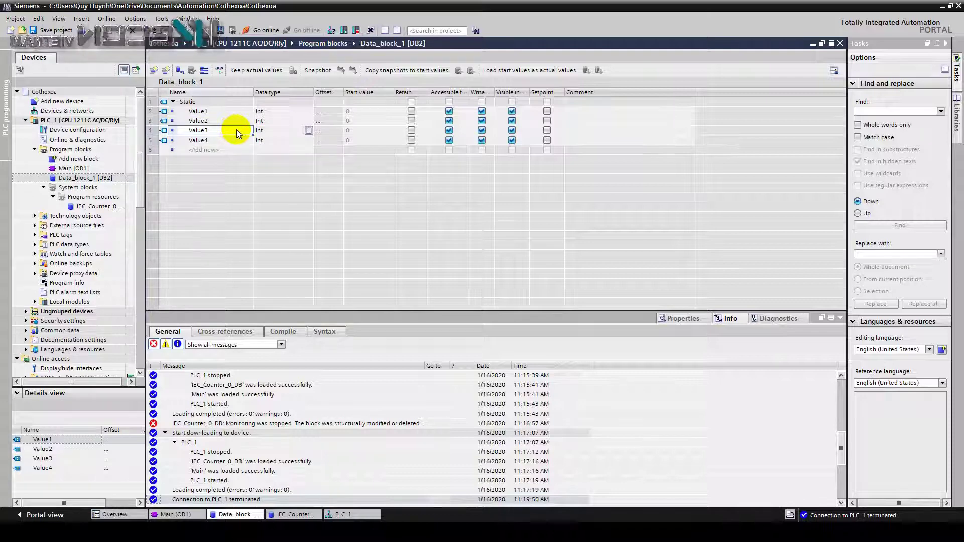
pyautogui.click(309, 131)
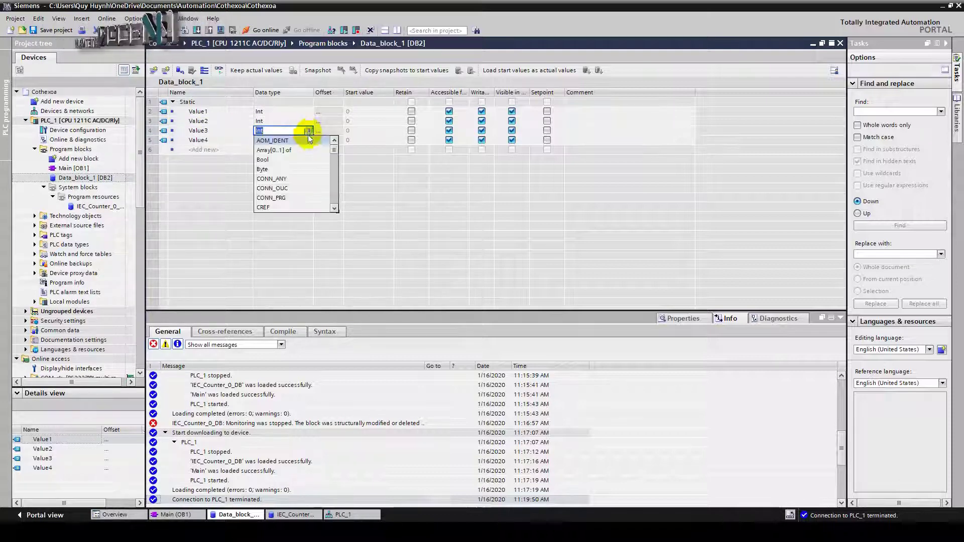
pyautogui.write('I')
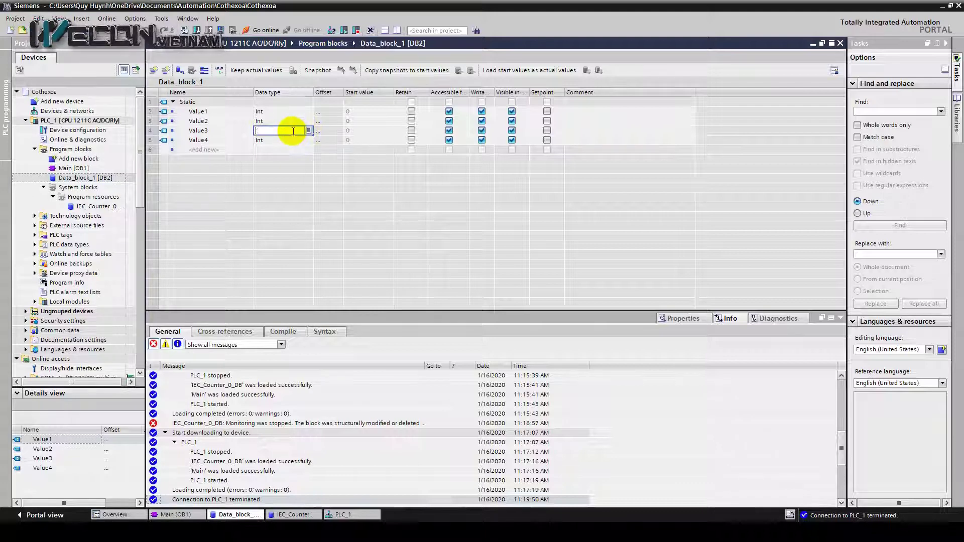
pyautogui.press('BackSpace')
pyautogui.write('Real')
pyautogui.click(280, 144)
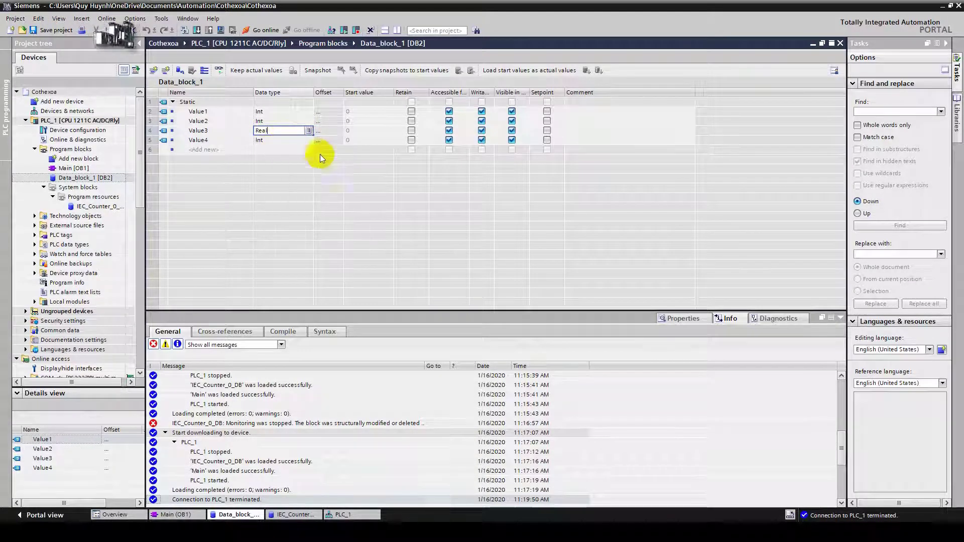
pyautogui.click(345, 173)
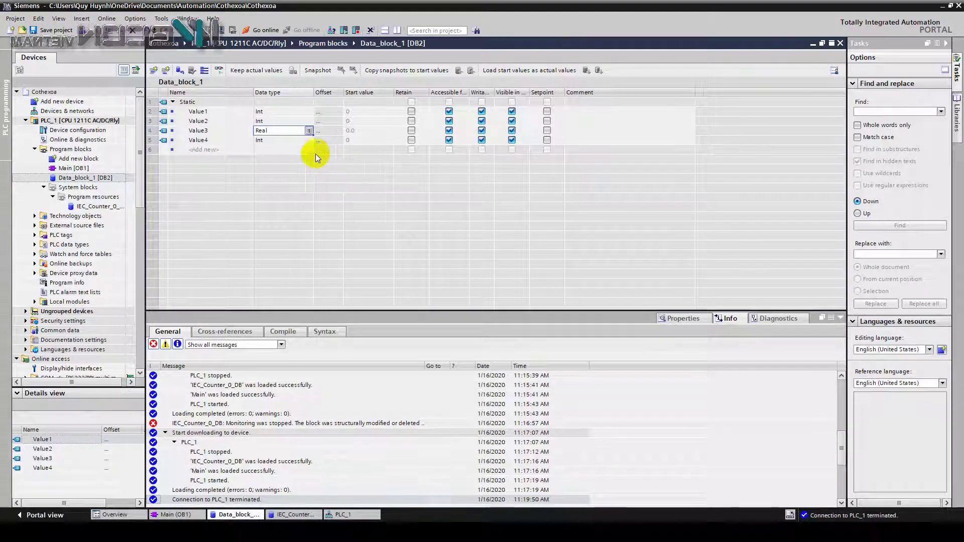
# Set the data type of Value4 in Data_block_1 to Real.
pyautogui.click(270, 140)
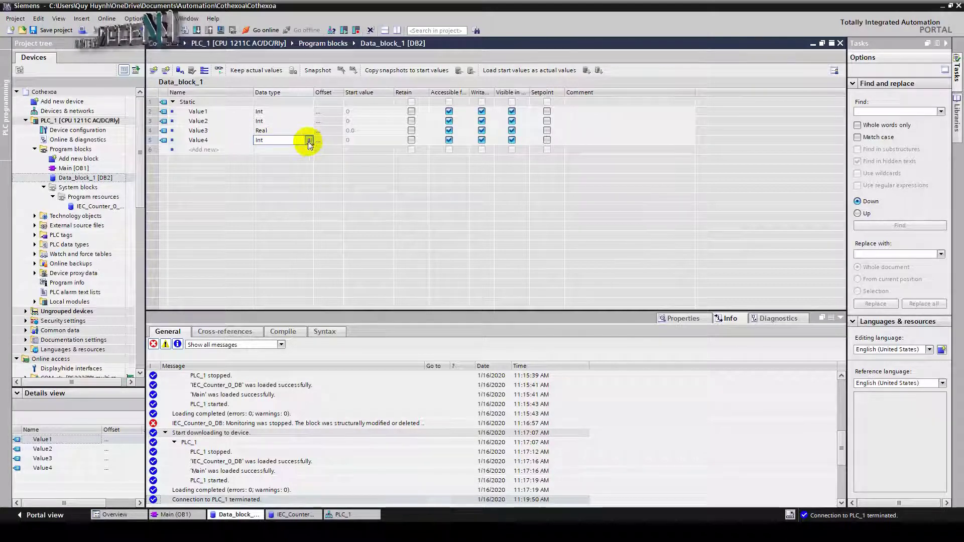
pyautogui.click(308, 140)
pyautogui.write('Real')
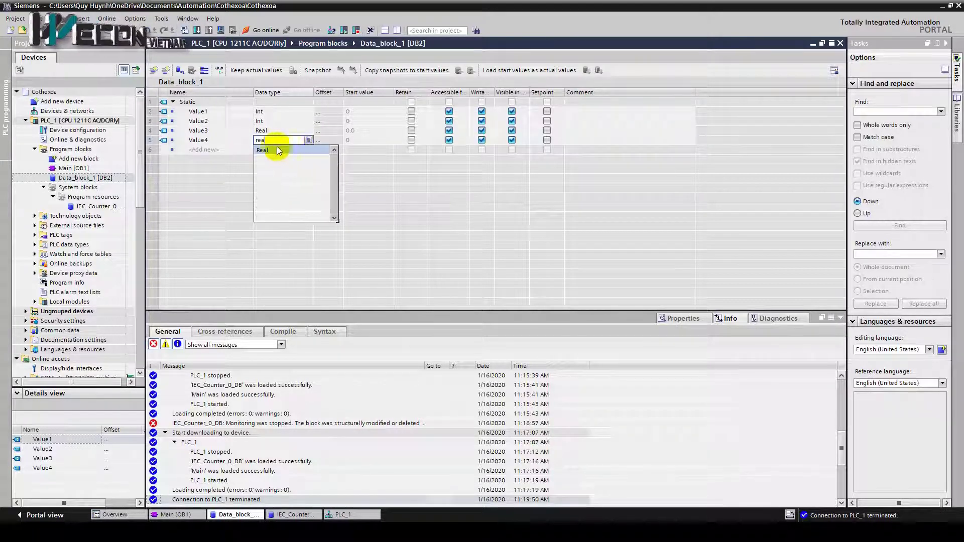
pyautogui.click(280, 147)
pyautogui.press('Return')
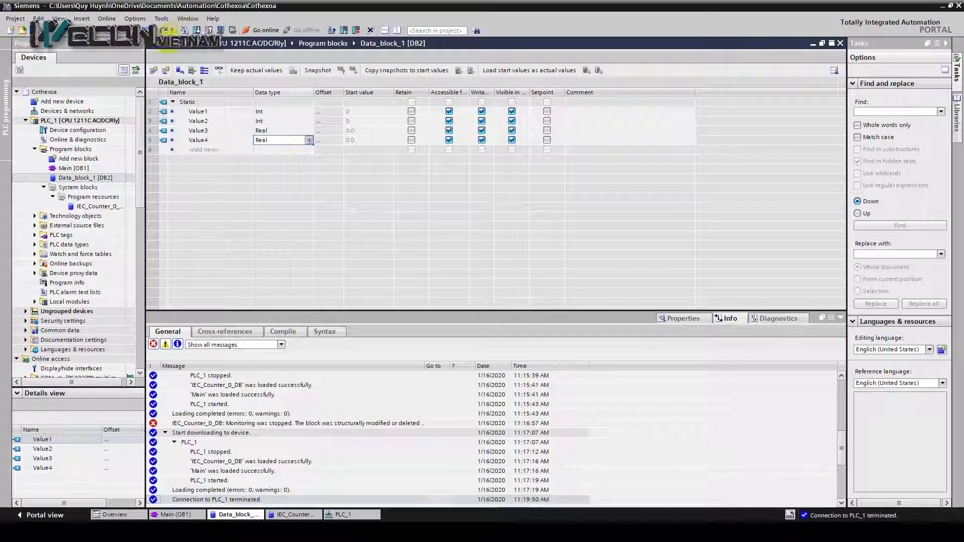
# Compile Data_block_1 and download it to PLC_1 with the modules stopped for loading, restarting them and monitoring the block's values on completion.
pyautogui.click(183, 29)
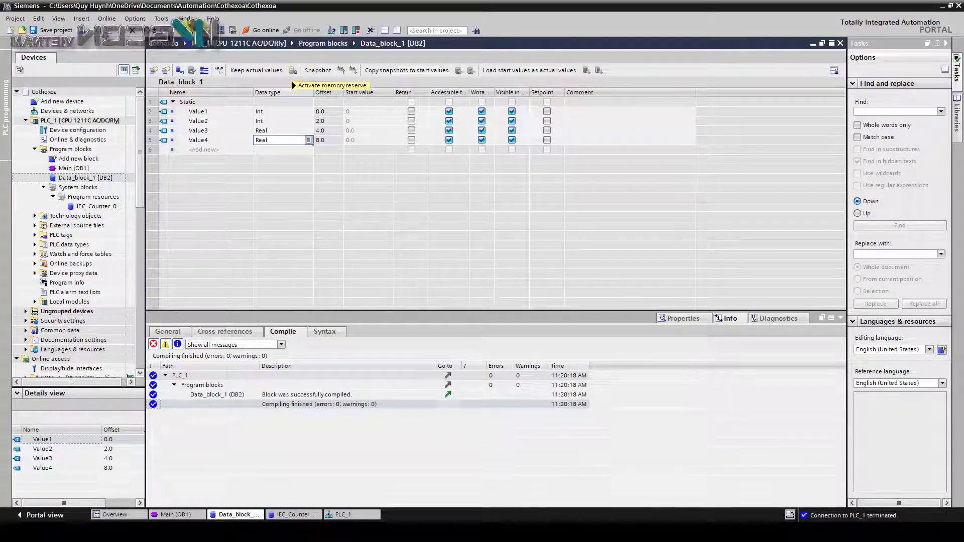
pyautogui.click(197, 30)
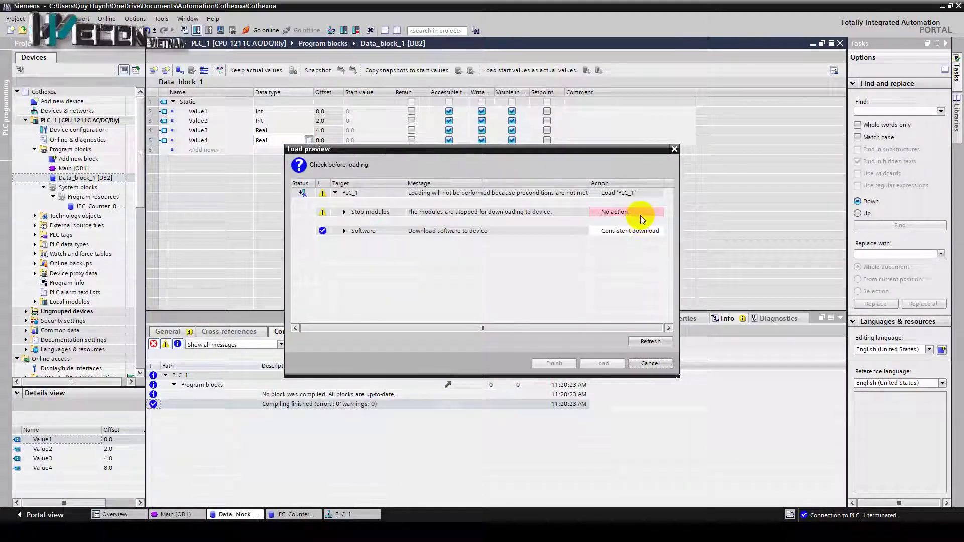
pyautogui.click(659, 211)
pyautogui.click(646, 227)
pyautogui.click(604, 362)
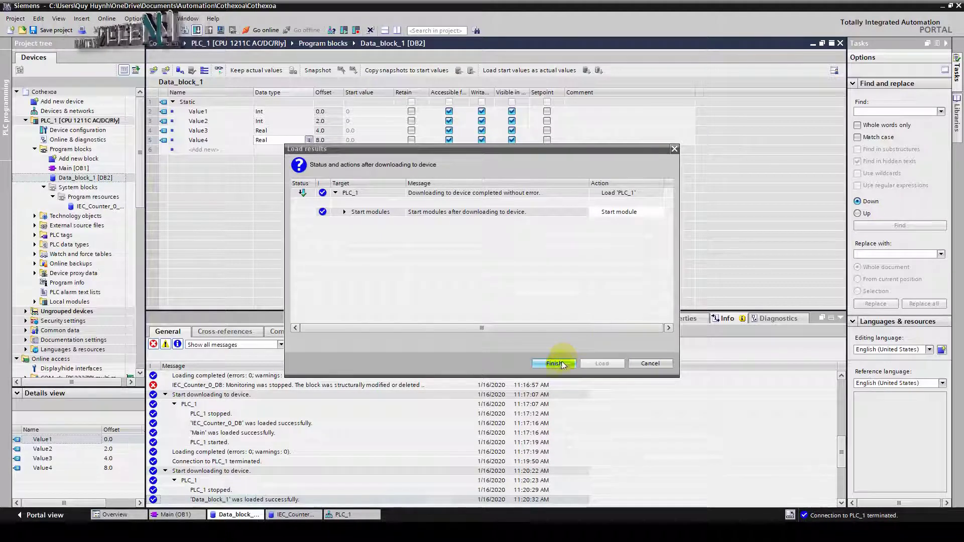
pyautogui.click(560, 364)
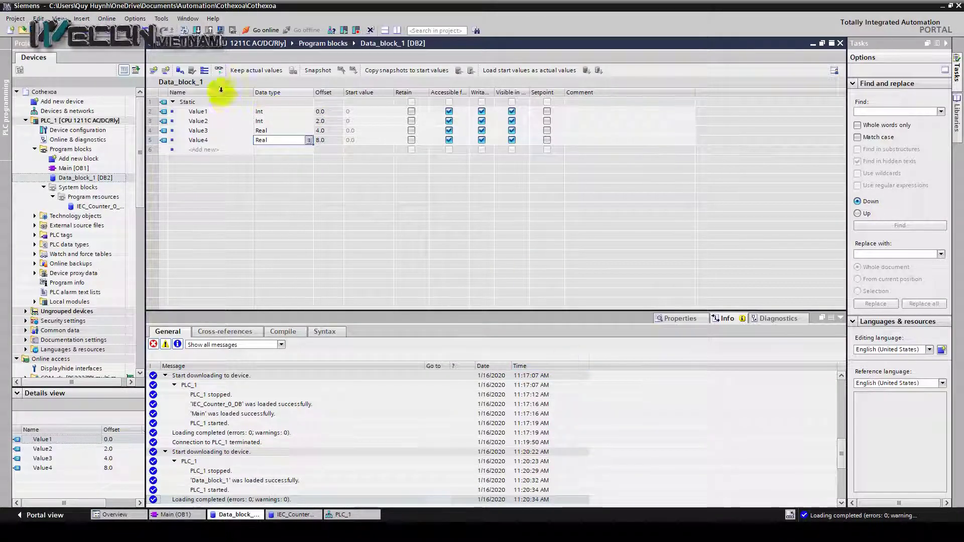
pyautogui.click(218, 71)
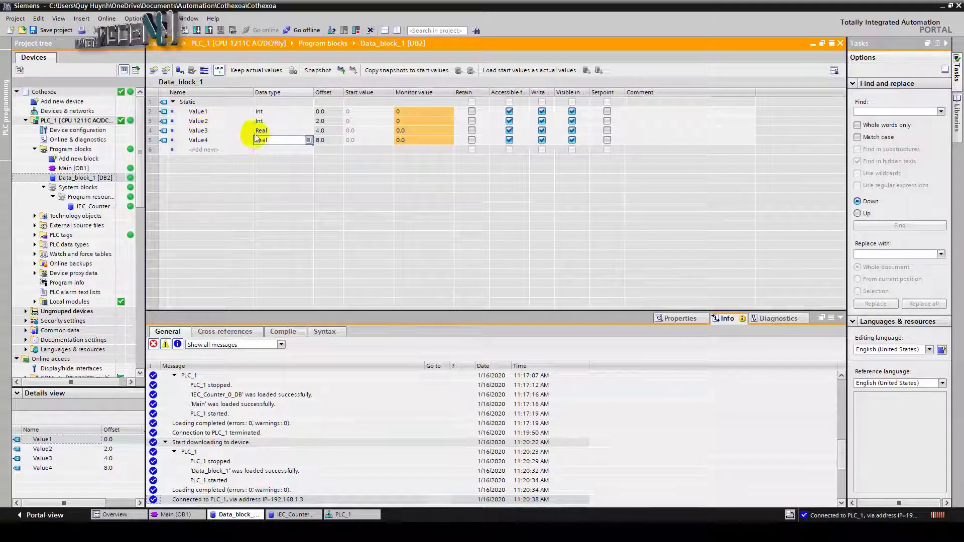
# In the V-BOX data monitor, start a new tag named Value3 with the double word type and register DBxDBD.
pyautogui.hotkey('alt', 'Tab')
pyautogui.click(165, 140)
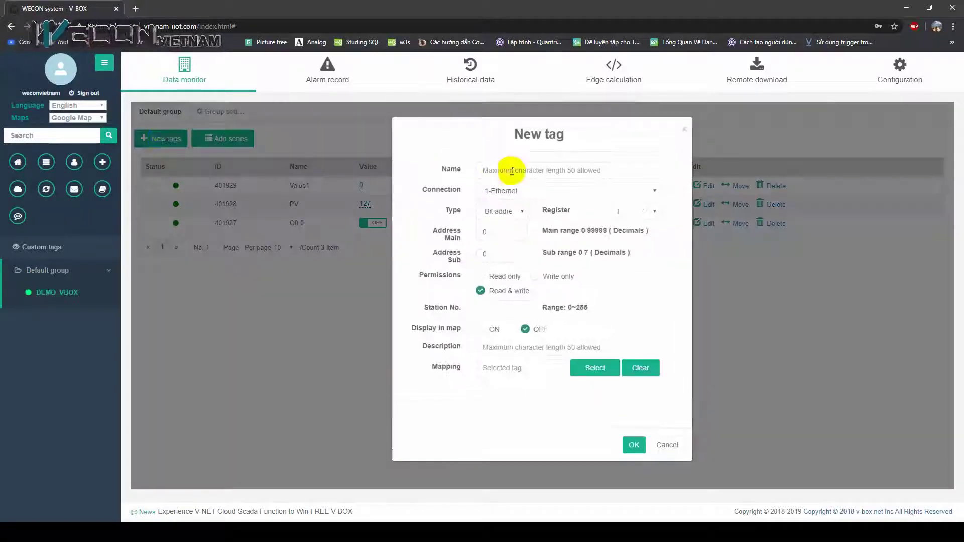
pyautogui.click(519, 172)
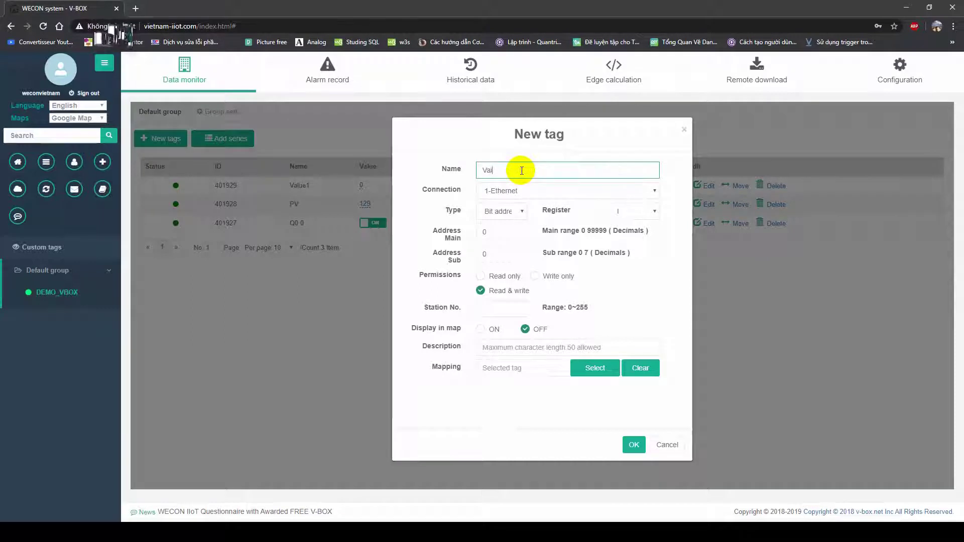
pyautogui.write('Value3')
pyautogui.click(515, 212)
pyautogui.click(514, 252)
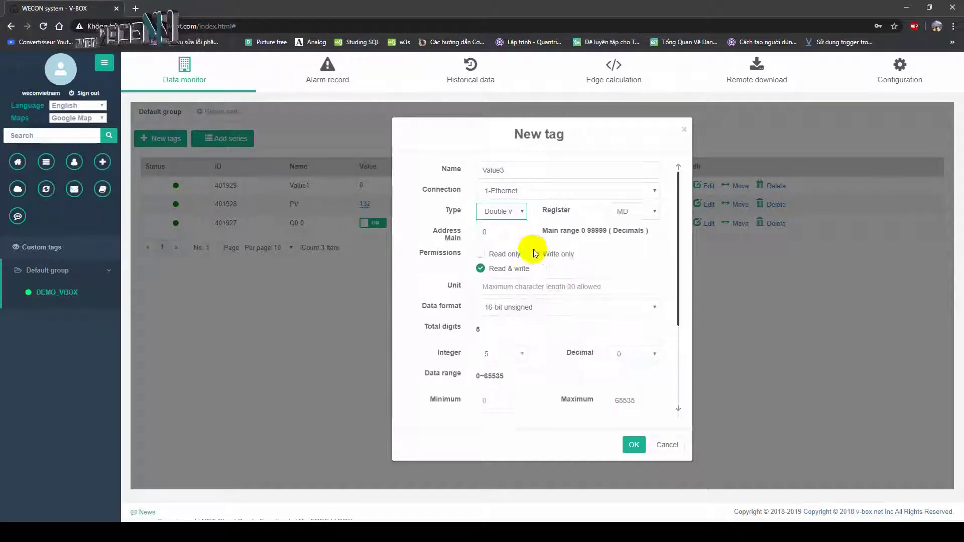
pyautogui.click(637, 212)
pyautogui.click(641, 231)
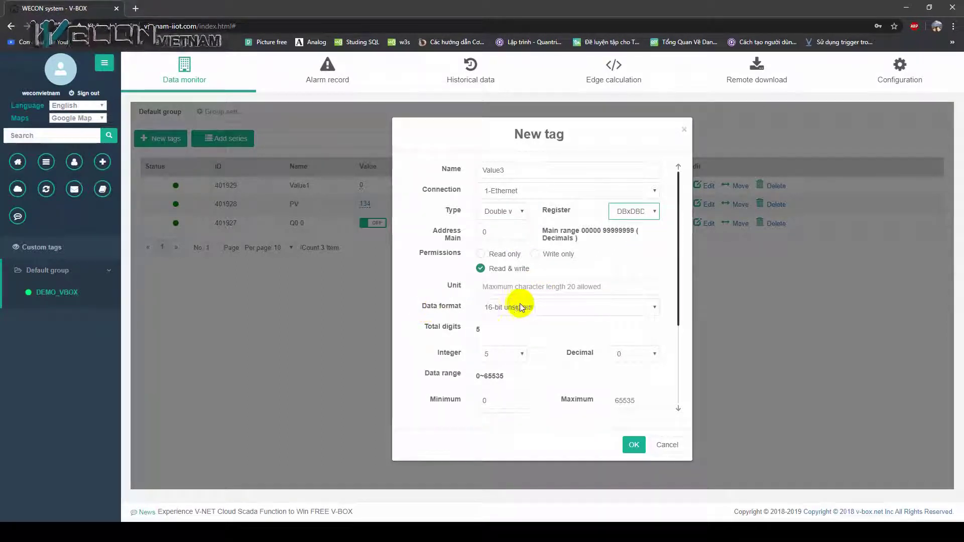
# Set the Value3 tag's data format to 32-bit floating and add the tag.
pyautogui.click(544, 308)
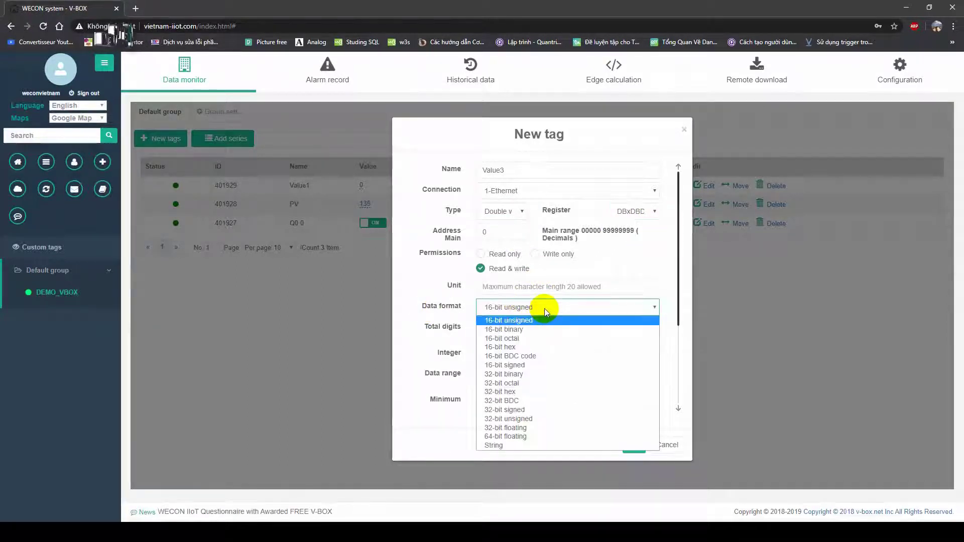
pyautogui.click(522, 428)
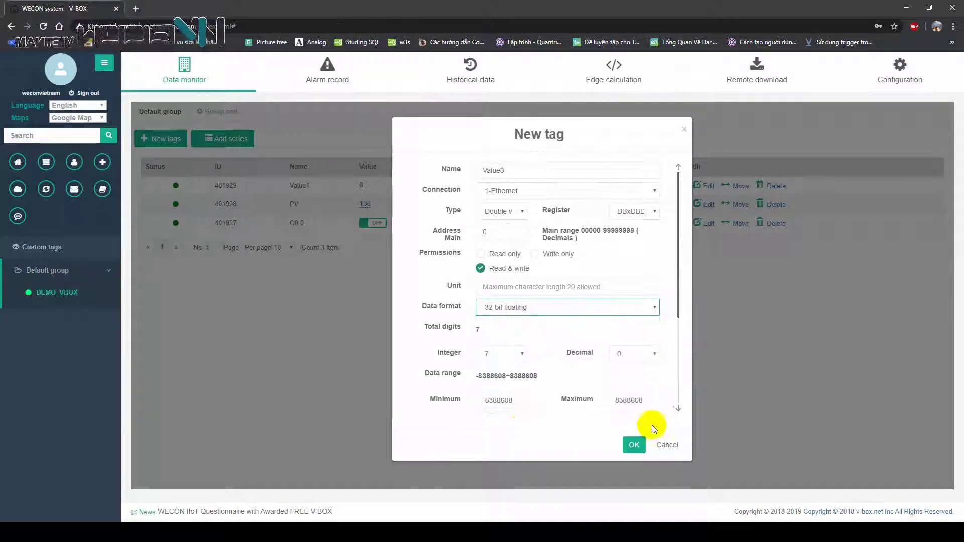
pyautogui.click(634, 445)
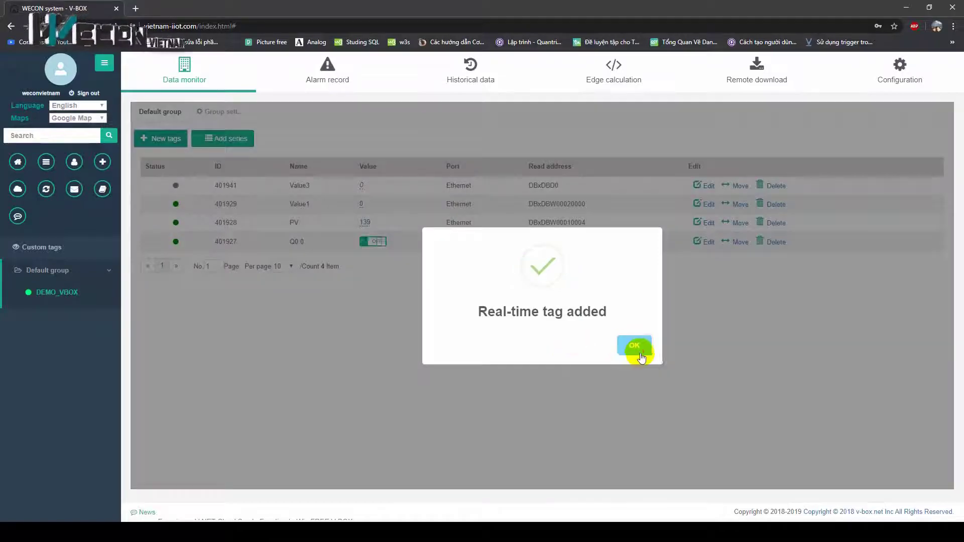
pyautogui.click(636, 346)
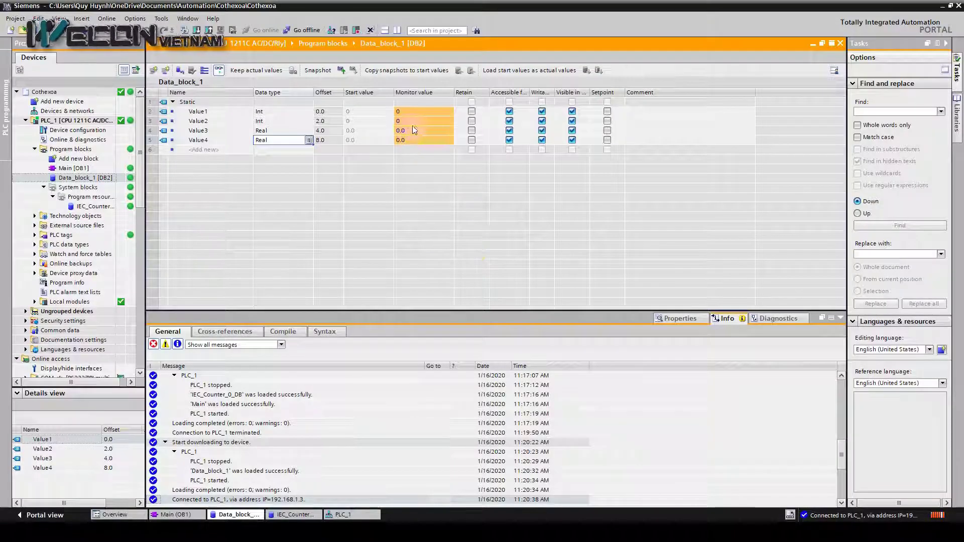
# Check Value3's offset in Data_block_1 and change the V-BOX Value3 tag's main address to 00020004.
pyautogui.click(422, 131)
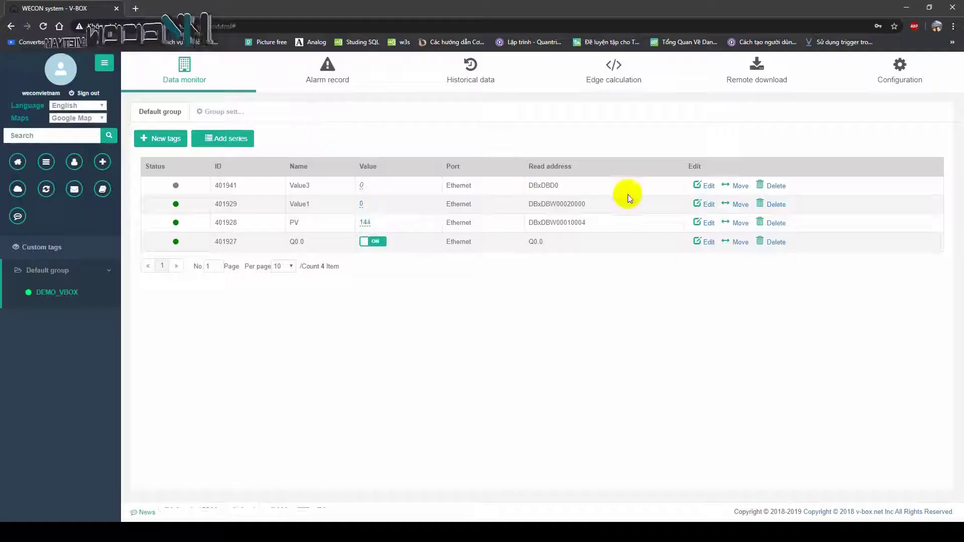
pyautogui.click(703, 186)
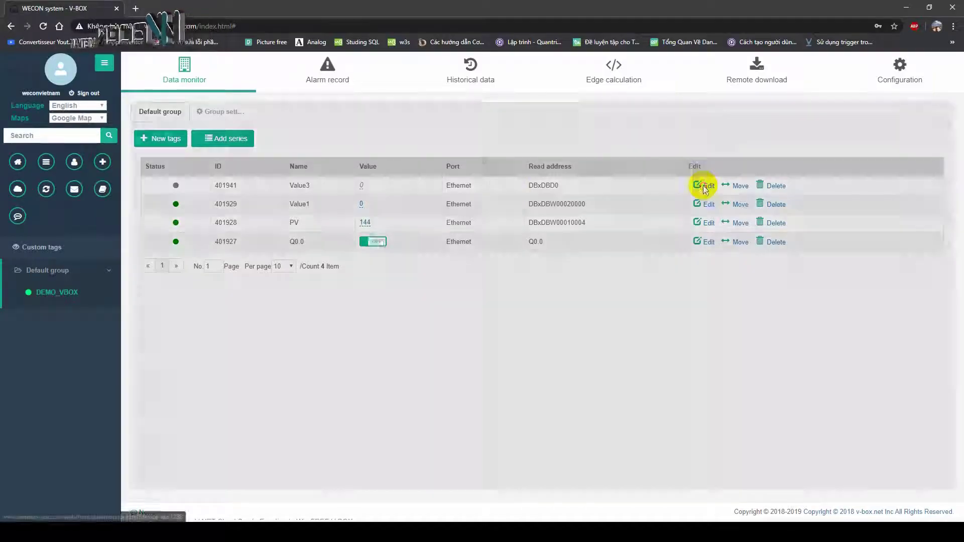
pyautogui.doubleClick(499, 232)
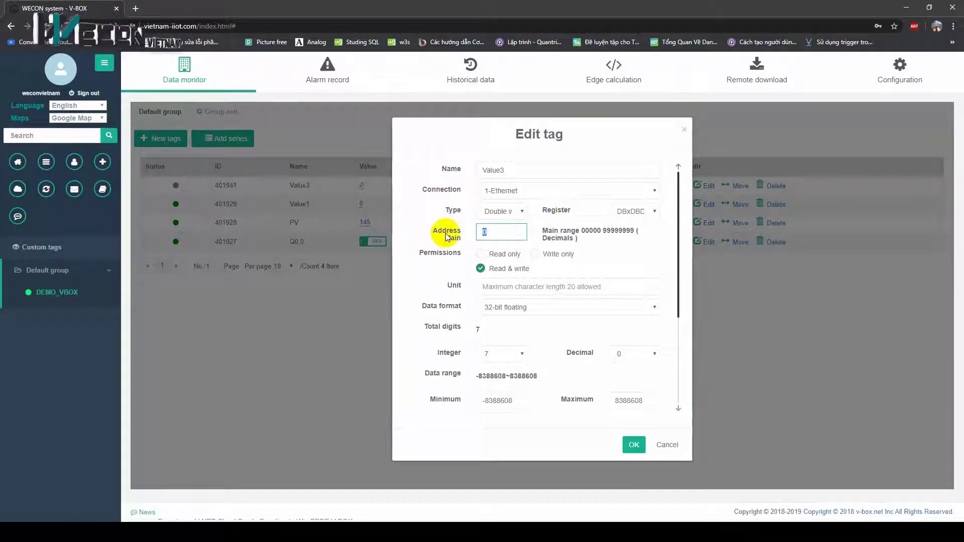
pyautogui.write('00200')
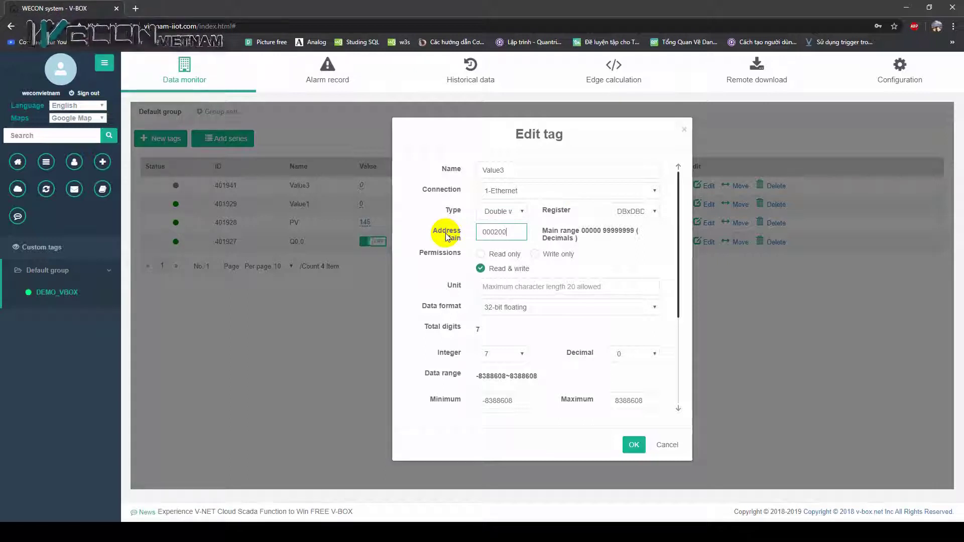
pyautogui.write('0')
pyautogui.hotkey('alt', 'Tab')
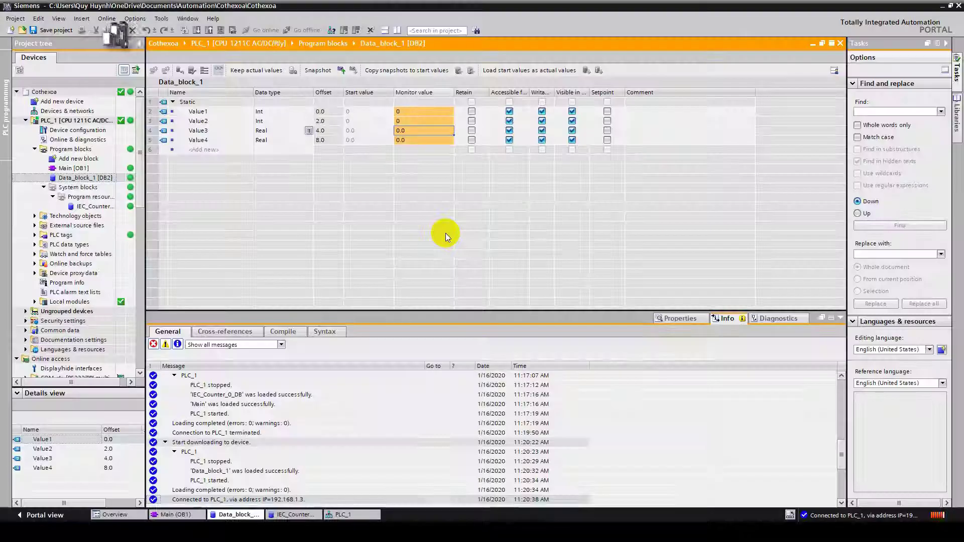
pyautogui.hotkey('alt', 'Tab')
pyautogui.write('4')
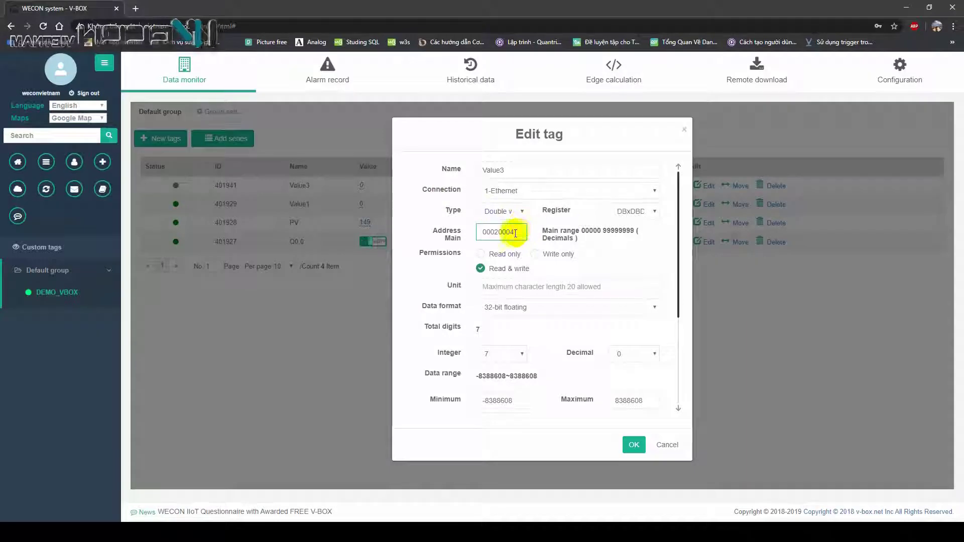
pyautogui.scroll(-3, 552, 319)
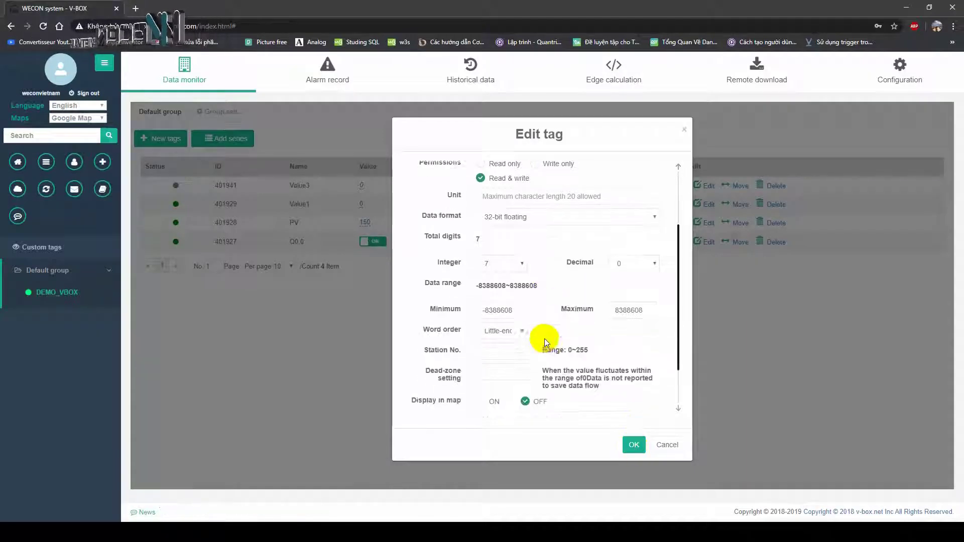
pyautogui.scroll(3, 534, 307)
pyautogui.click(632, 445)
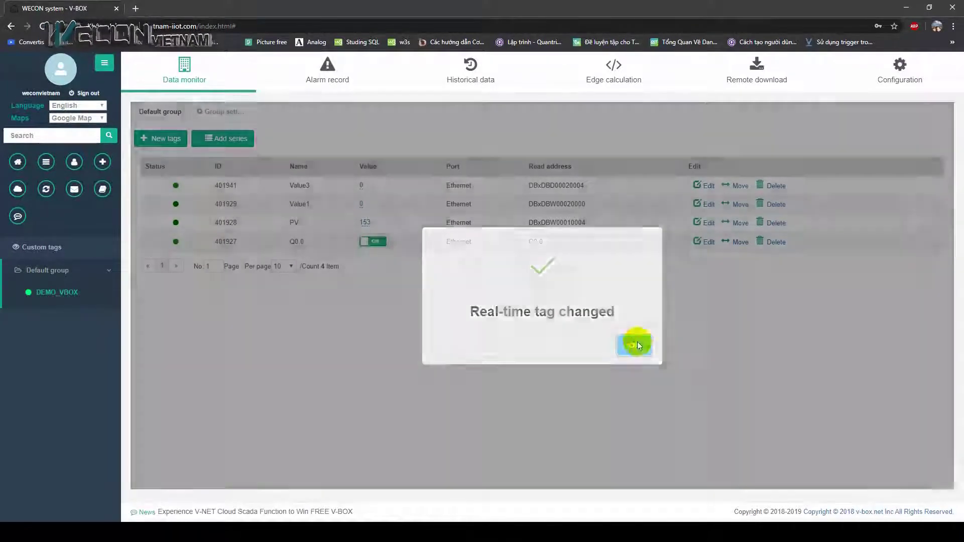
# Switch to TIA Portal and modify the monitored Value3 in Data_block_1 to 50.
pyautogui.click(635, 344)
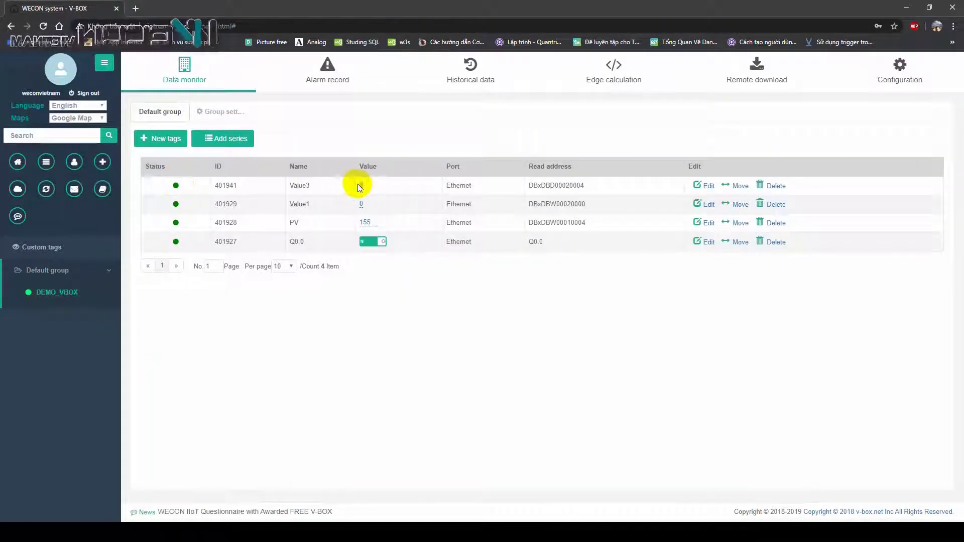
pyautogui.hotkey('alt', 'Tab')
pyautogui.hotkey('ctrl', 'shift', '2')
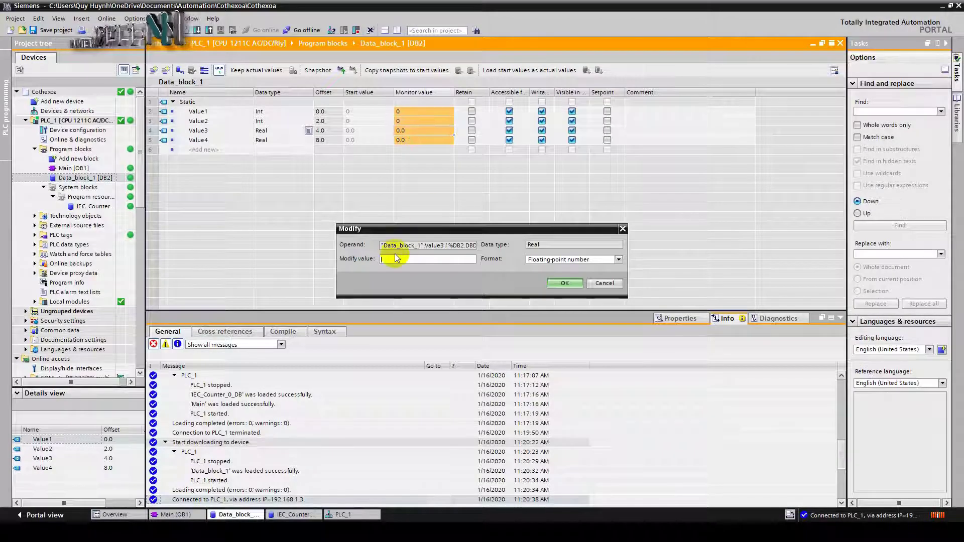
pyautogui.write('50')
pyautogui.press('Return')
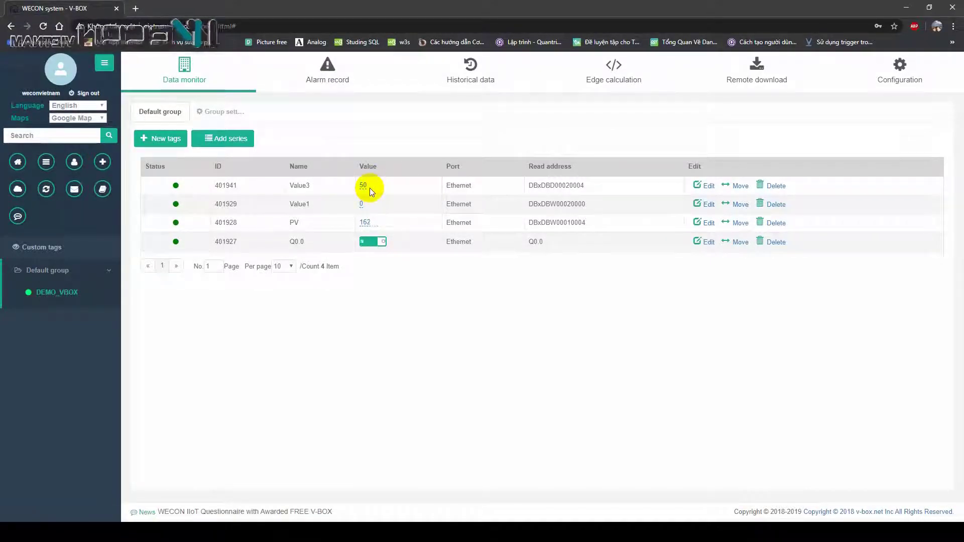
# In the V-BOX data monitor, edit the Value3 tag and try to save it with 7 integer digits and 2 decimal places.
pyautogui.click(705, 187)
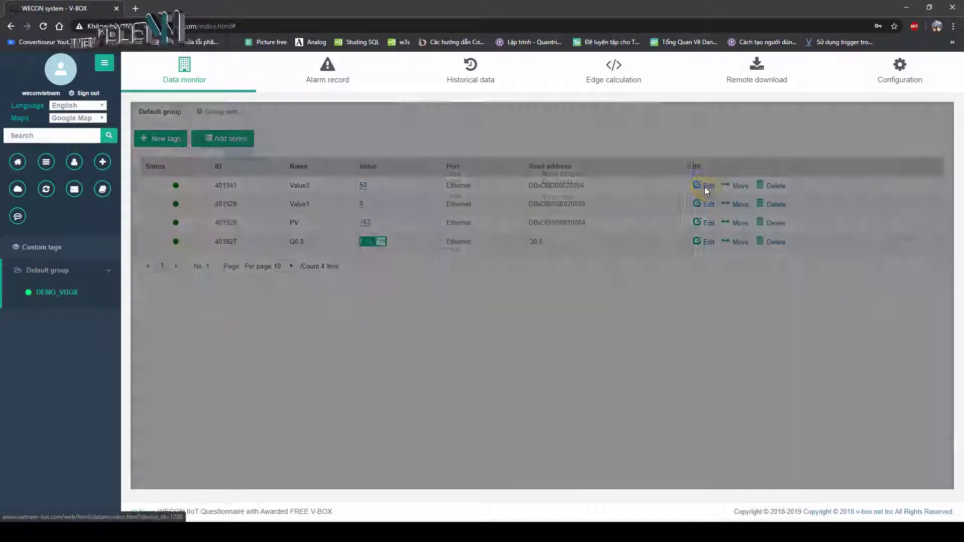
pyautogui.click(522, 353)
pyautogui.click(517, 354)
pyautogui.click(634, 354)
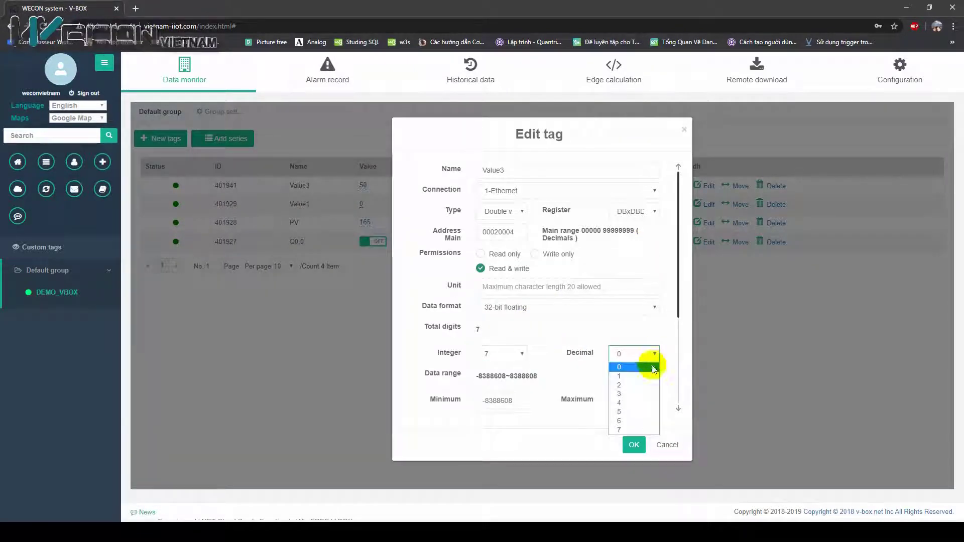
pyautogui.click(625, 385)
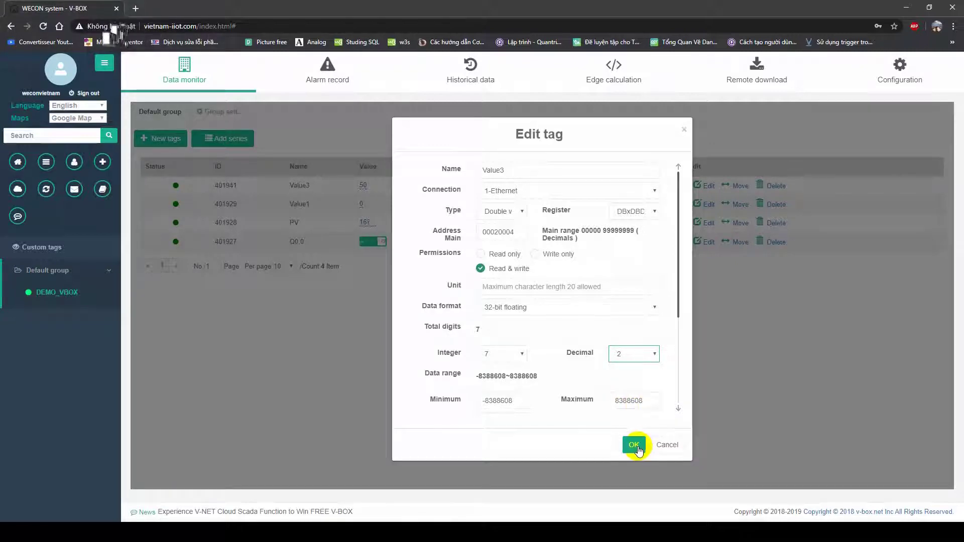
pyautogui.click(635, 444)
pyautogui.click(622, 349)
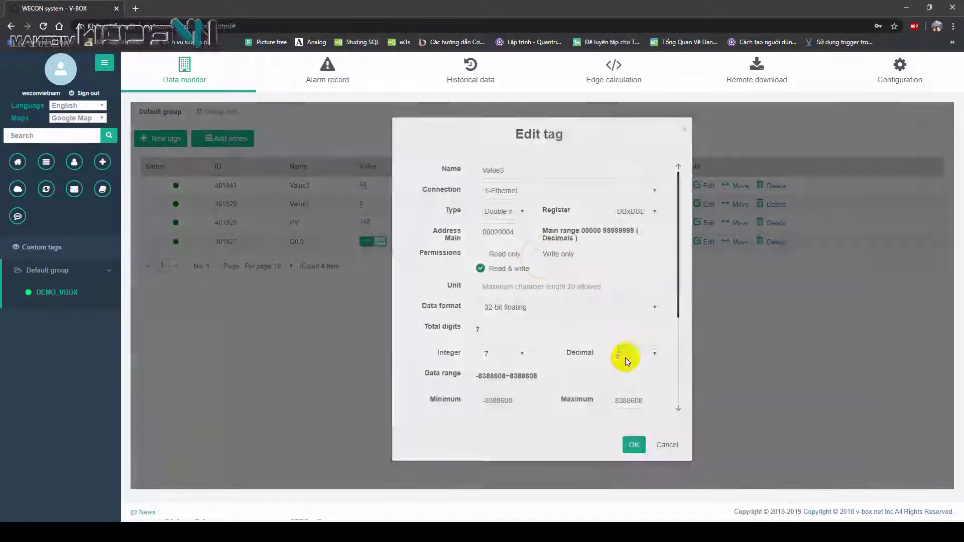
# Try to save the Value3 tag with 1 decimal place while keeping 7 integer digits.
pyautogui.click(628, 359)
pyautogui.click(627, 365)
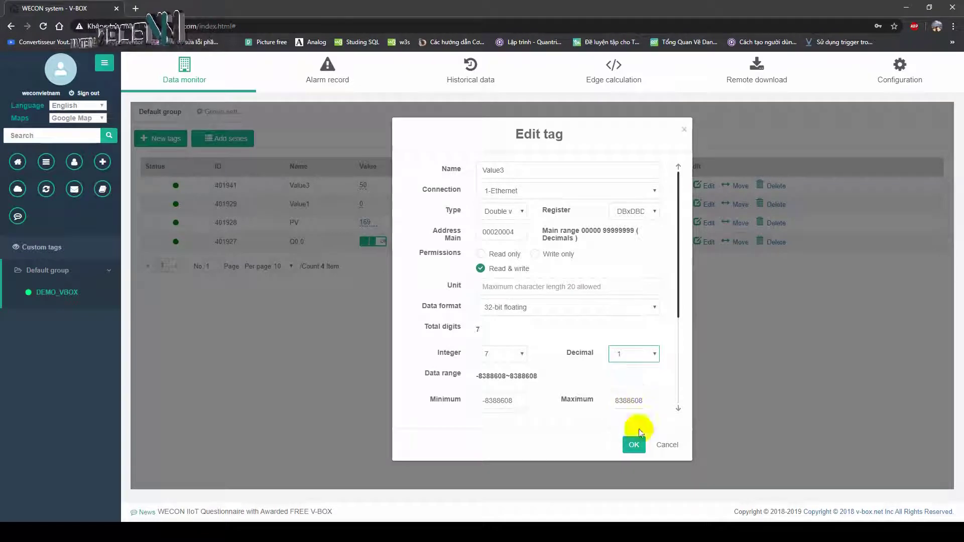
pyautogui.click(634, 445)
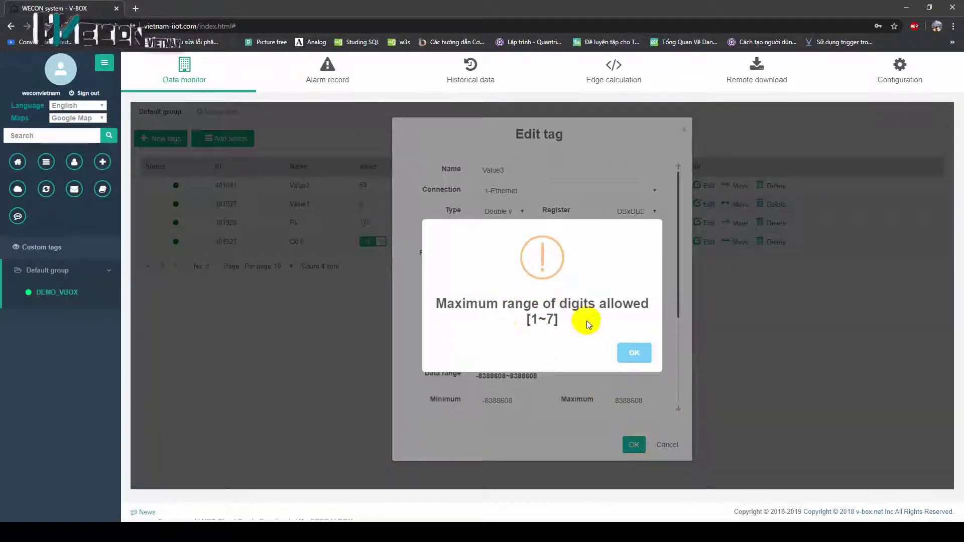
pyautogui.click(635, 353)
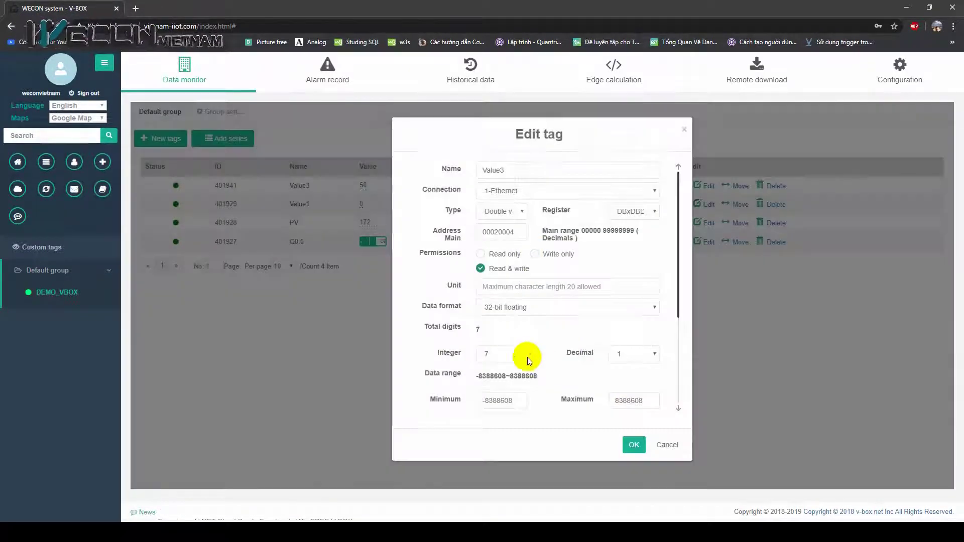
# Set the Value3 tag to 5 integer digits and 2 decimal places and save the tag.
pyautogui.click(517, 356)
pyautogui.click(495, 408)
pyautogui.click(636, 353)
pyautogui.click(630, 383)
pyautogui.click(632, 445)
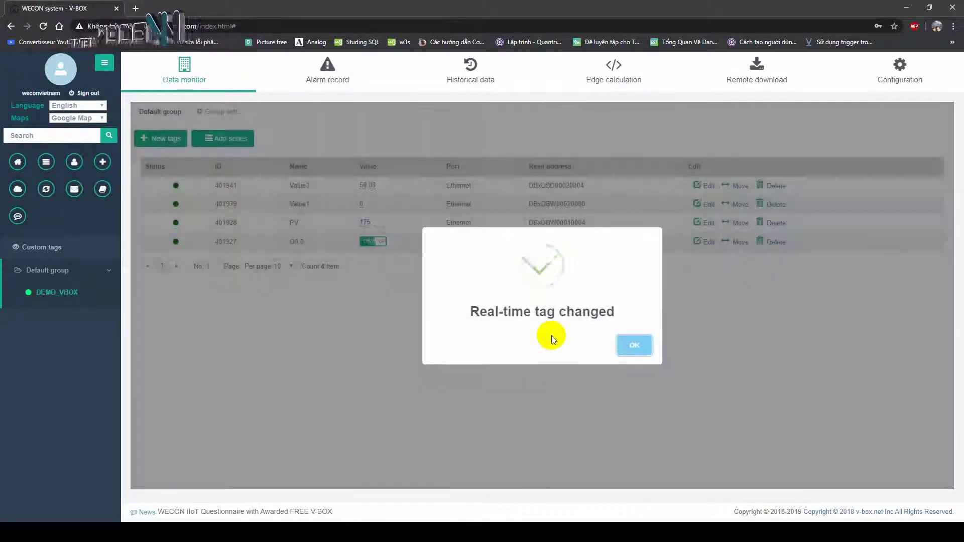
pyautogui.click(630, 349)
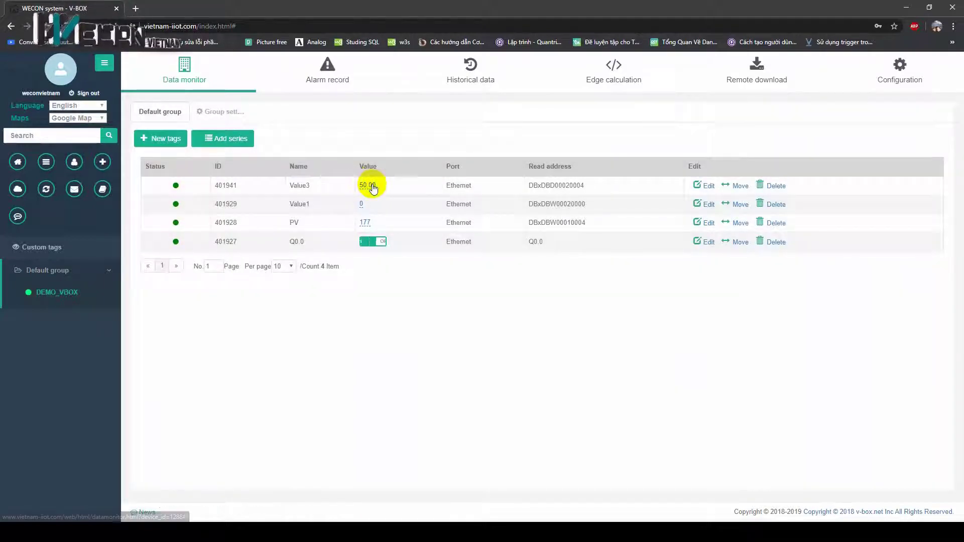
# Write 22.2 to the Value3 tag from the V-BOX data monitor and check the monitored value in TIA Portal.
pyautogui.hotkey('alt', 'Tab')
pyautogui.hotkey('alt', 'Tab')
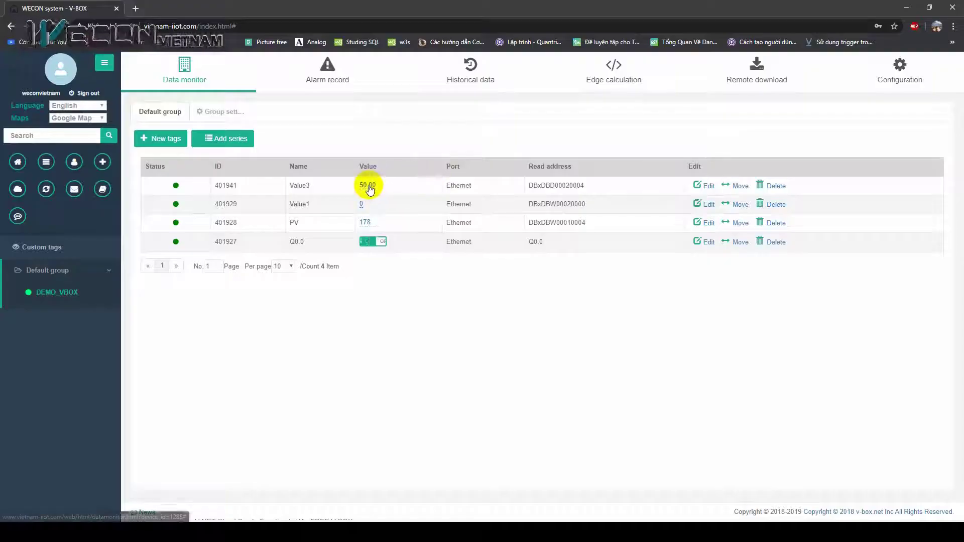
pyautogui.click(368, 185)
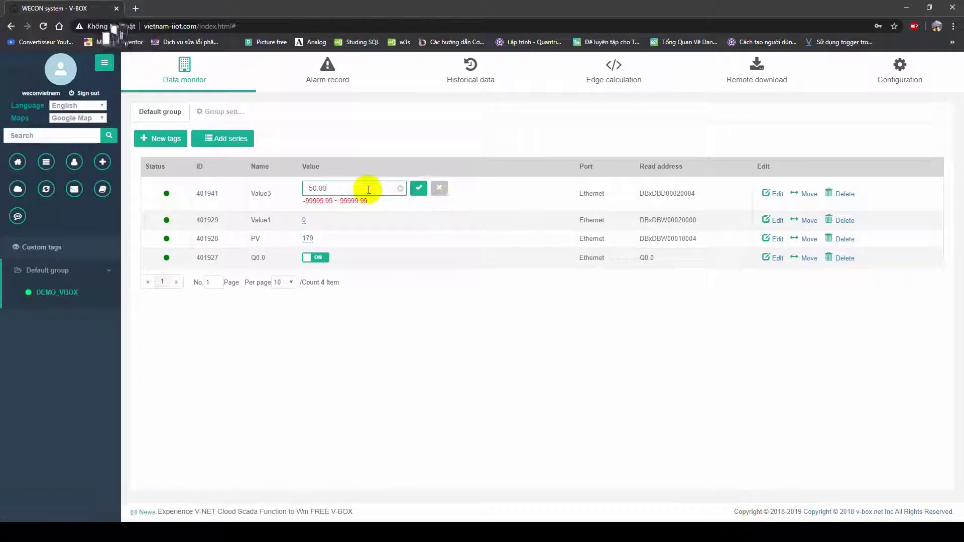
pyautogui.write('22.2')
pyautogui.click(417, 189)
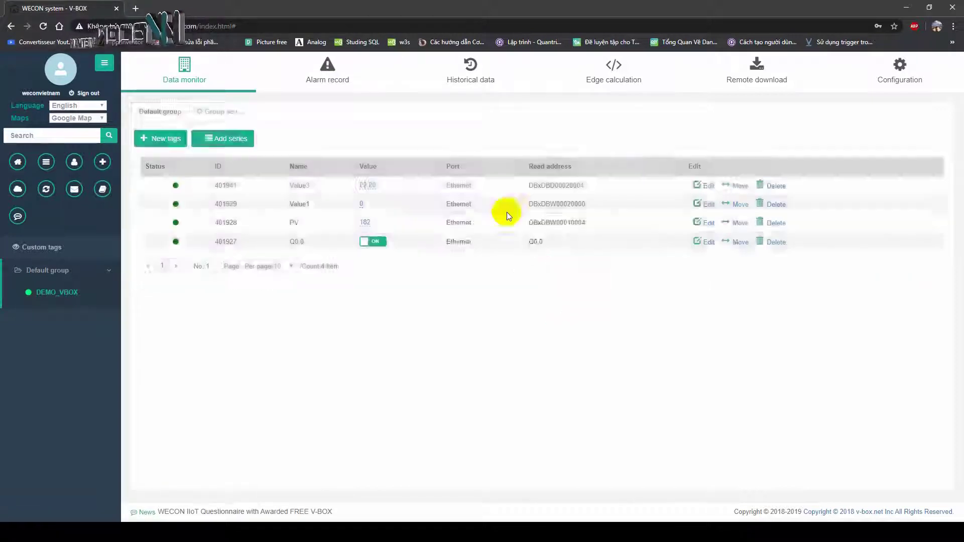
pyautogui.click(634, 346)
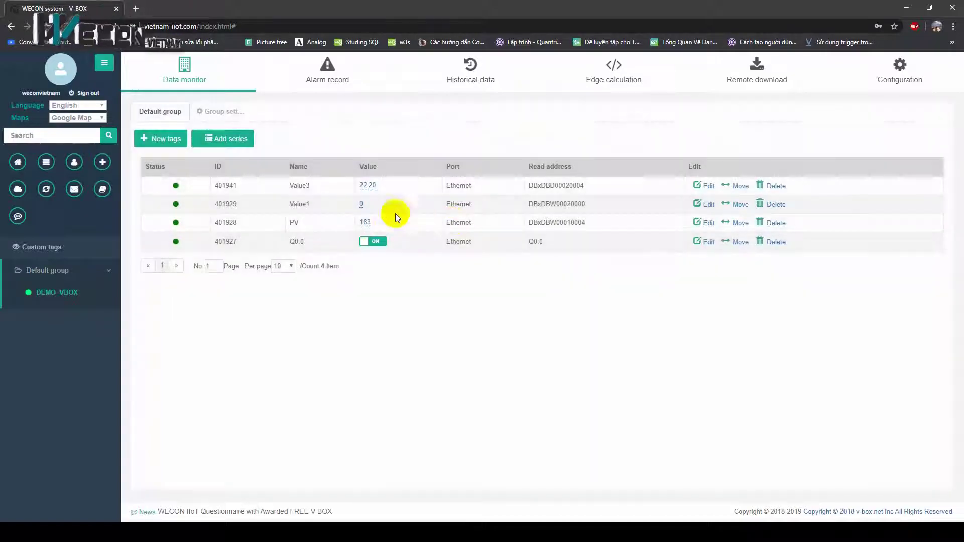
pyautogui.hotkey('alt', 'Tab')
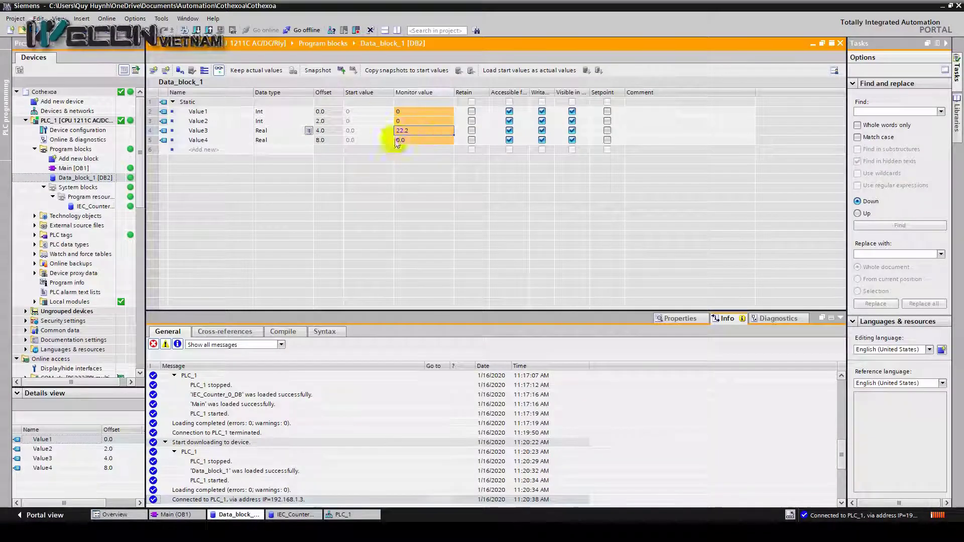
# Open the Main [OB1] block, turn on monitoring and examine the counter's reset input in Network 3.
pyautogui.doubleClick(74, 168)
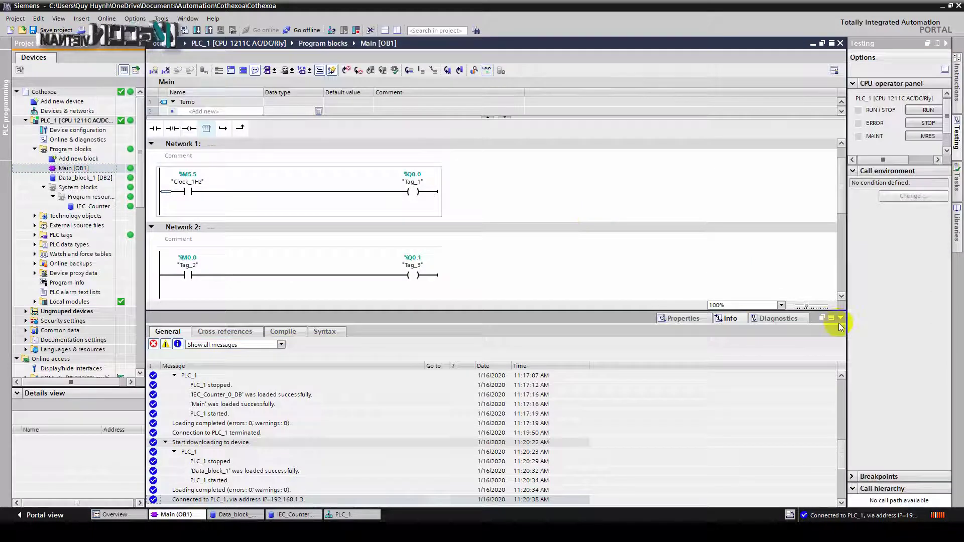
pyautogui.click(840, 317)
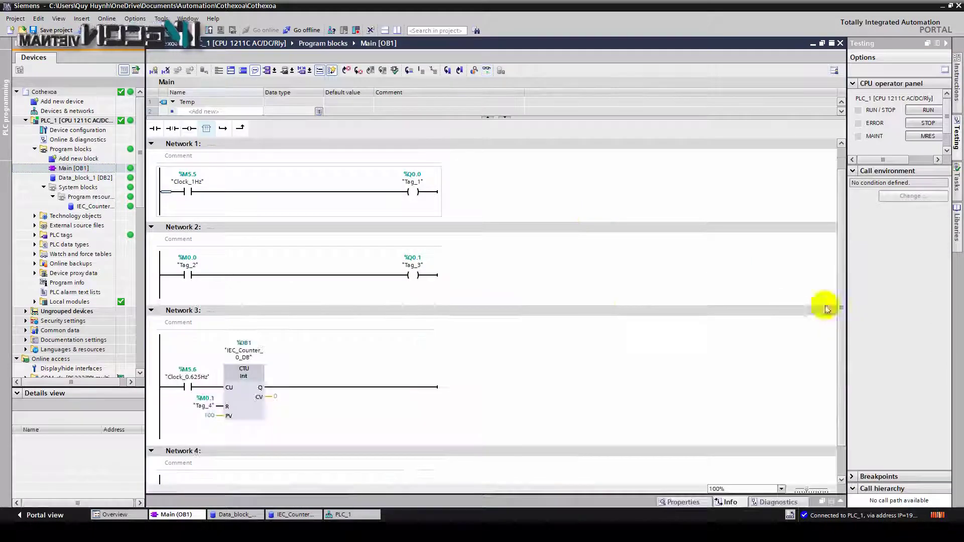
pyautogui.click(487, 70)
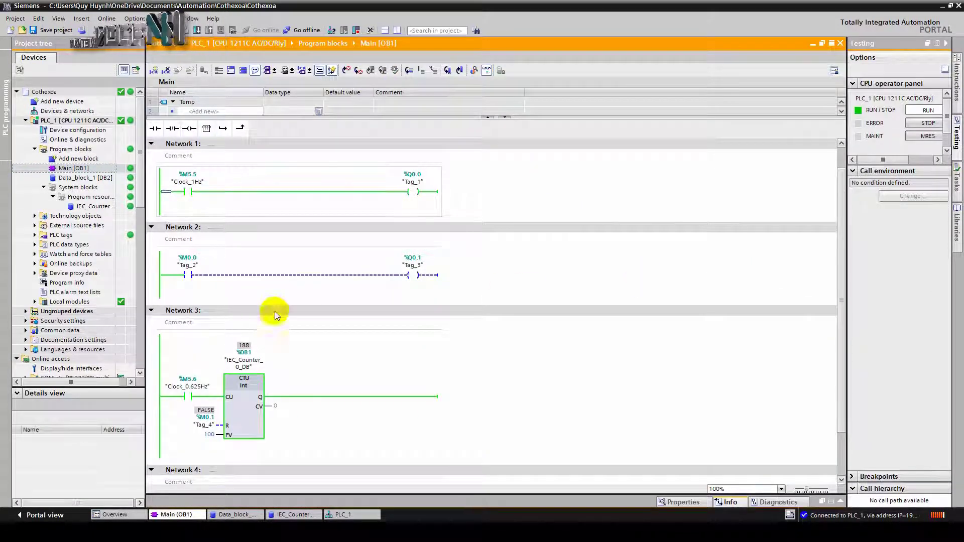
pyautogui.scroll(-2, 296, 289)
pyautogui.scroll(3, 301, 290)
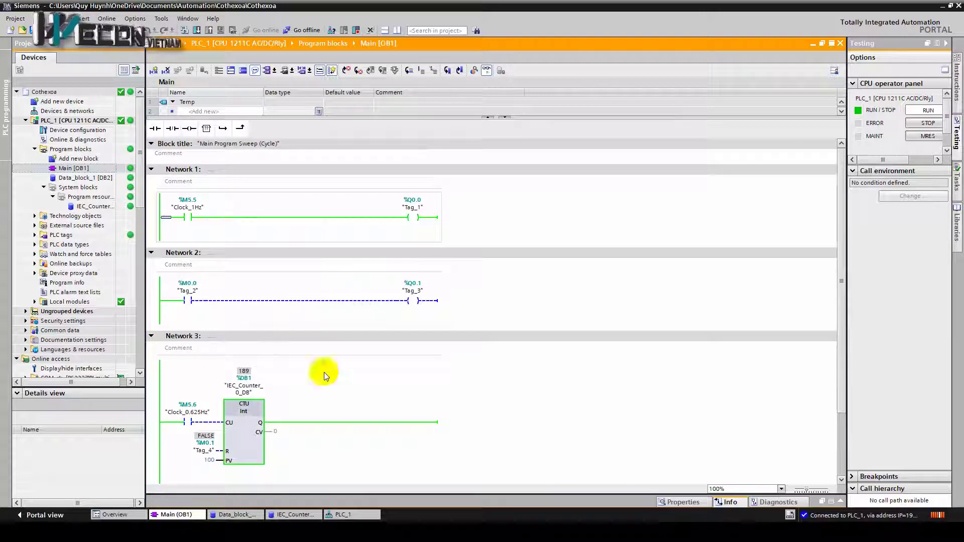
pyautogui.scroll(-2, 340, 426)
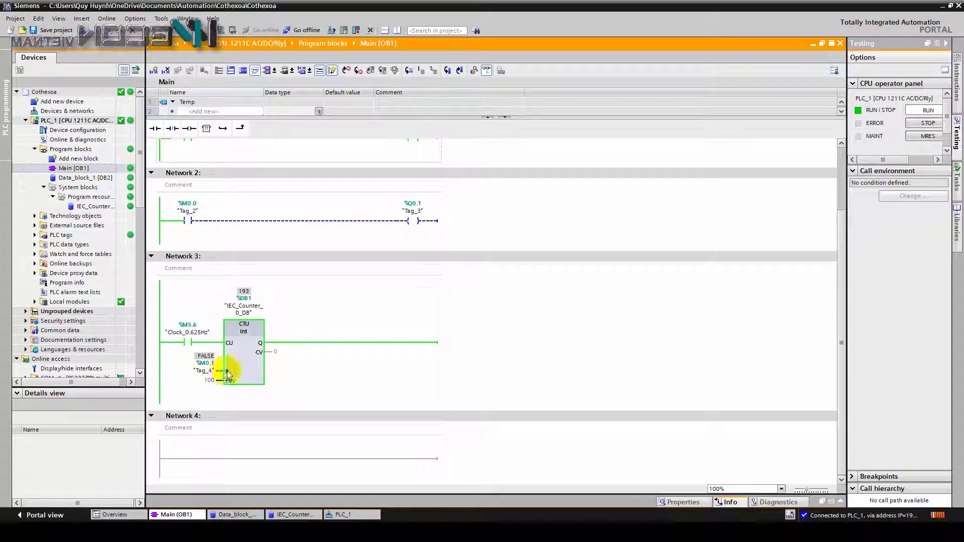
# In the V-BOX data monitor, start a new tag named m0.1 with the bit address type and register M.
pyautogui.hotkey('alt', 'Tab')
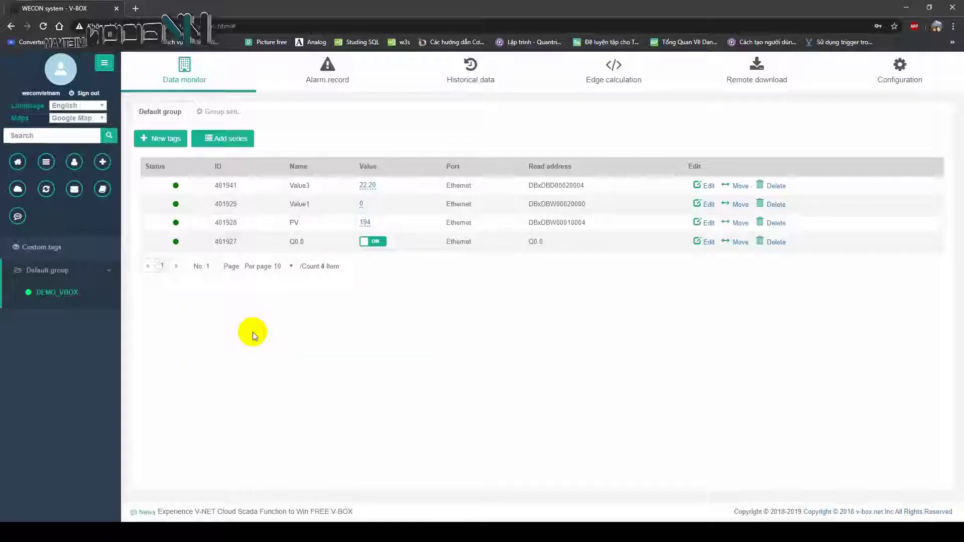
pyautogui.click(168, 137)
pyautogui.click(546, 172)
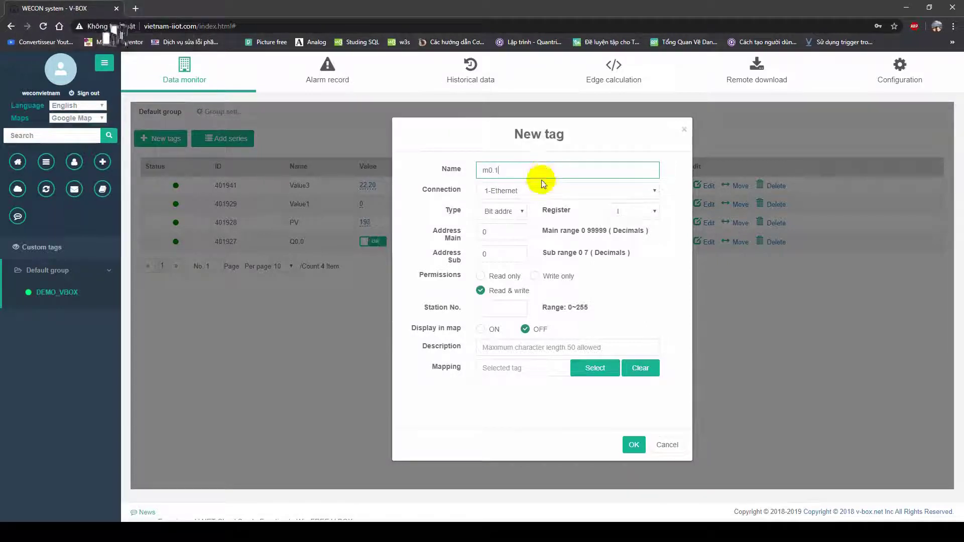
pyautogui.click(511, 214)
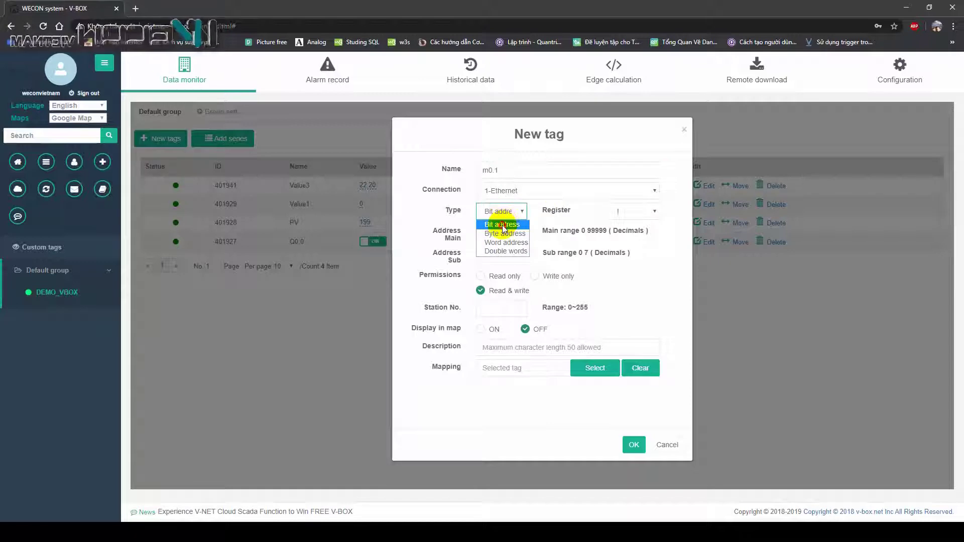
pyautogui.click(495, 221)
pyautogui.click(653, 211)
pyautogui.click(628, 223)
# Set the m0.1 tag's sub address to 1 and add the tag.
pyautogui.doubleClick(482, 254)
pyautogui.press('BackSpace')
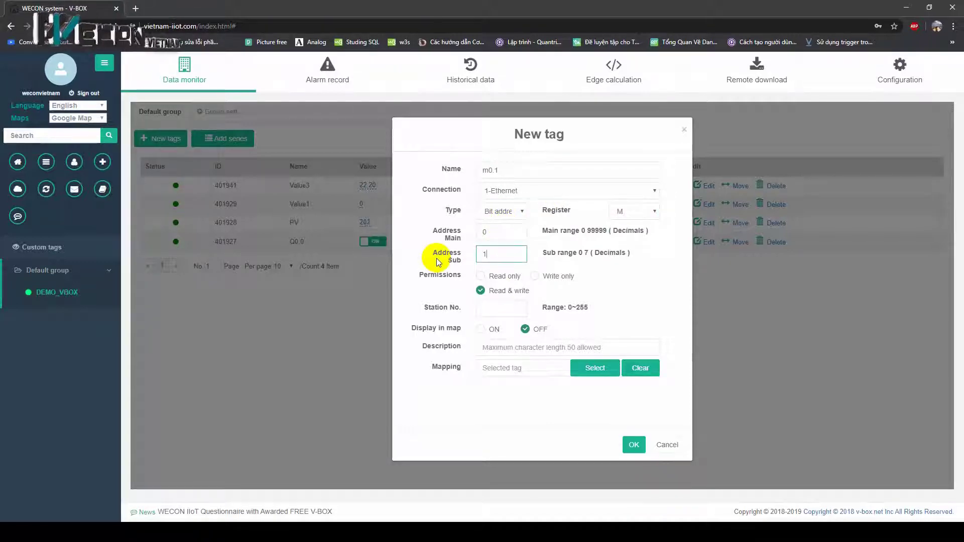
pyautogui.write('1')
pyautogui.click(633, 445)
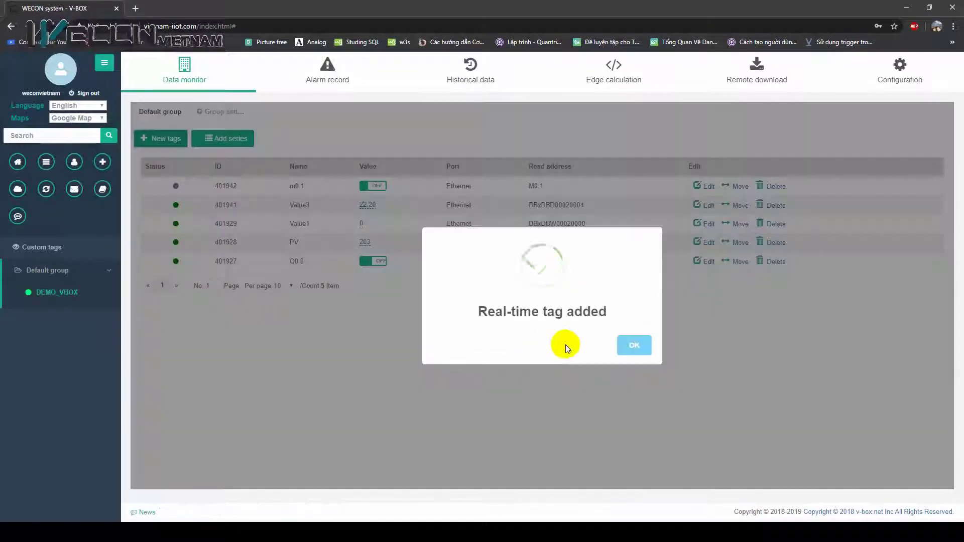
pyautogui.click(632, 358)
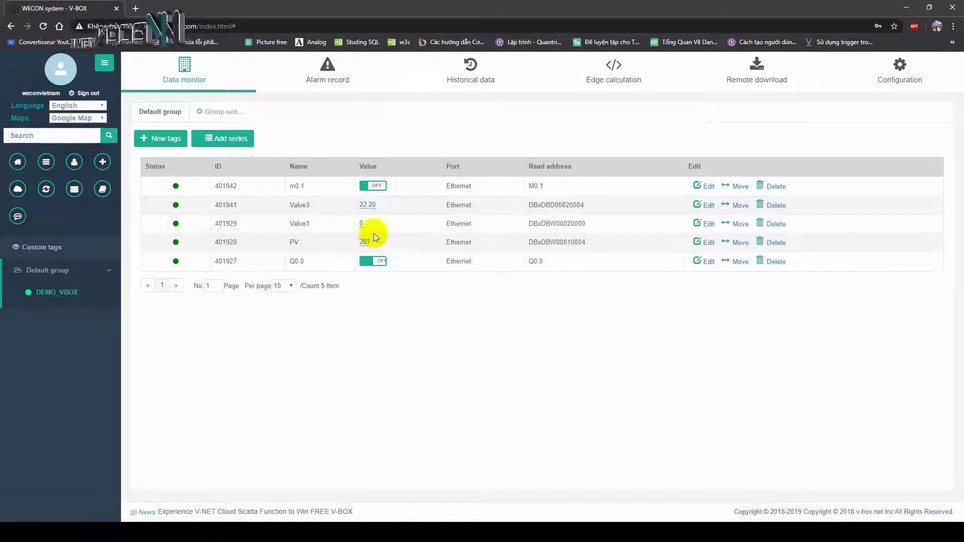
# Switch the m0.1 tag on and back off to reset the counter.
pyautogui.click(378, 187)
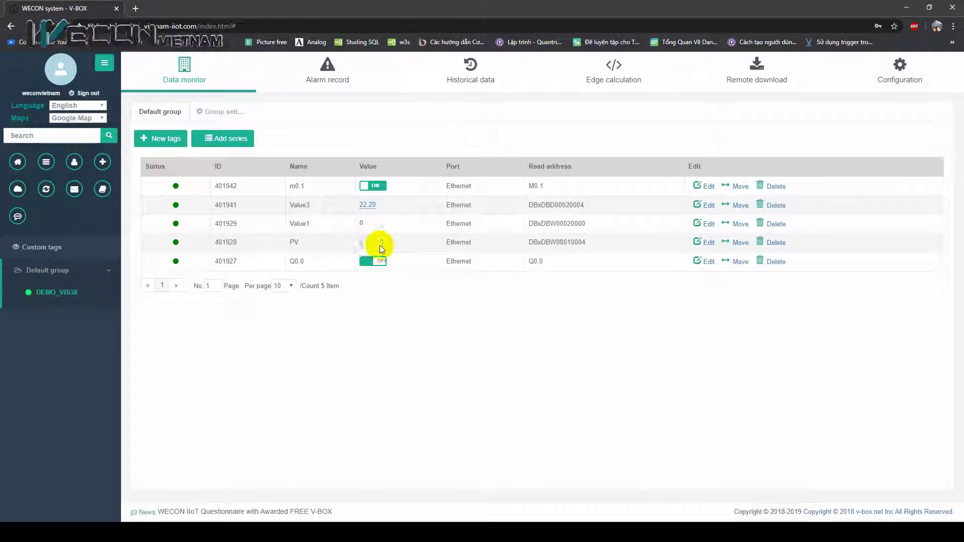
pyautogui.click(374, 187)
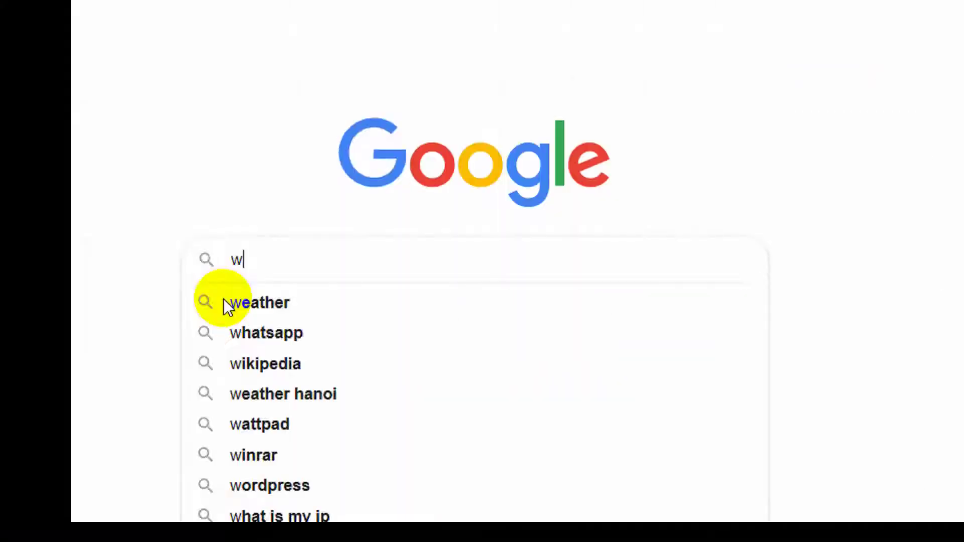
# In the Edge browser, search Google for wecon.vn and look through the products on the WECON VIỆT NAM website.
pyautogui.write('econ vn')
pyautogui.press('Return')
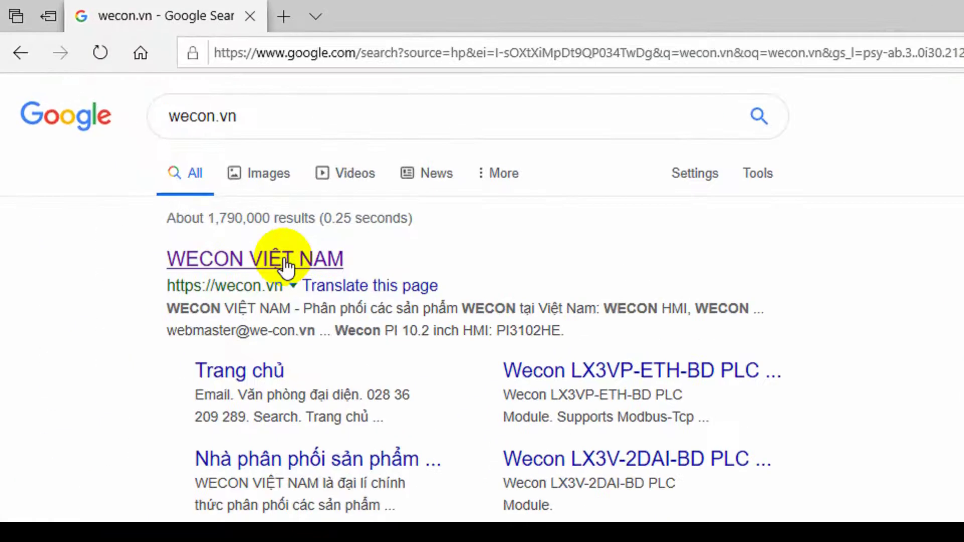
pyautogui.click(284, 259)
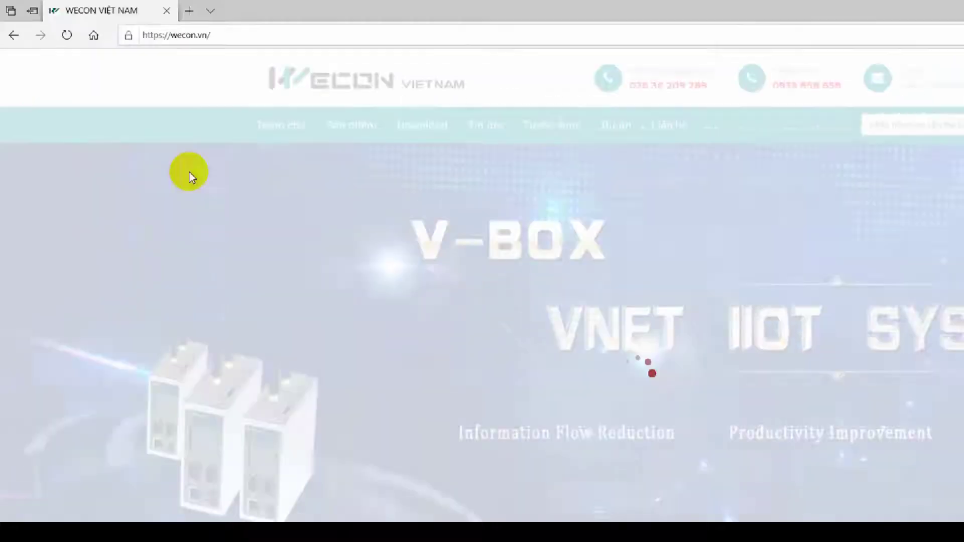
pyautogui.scroll(-10, 550, 264)
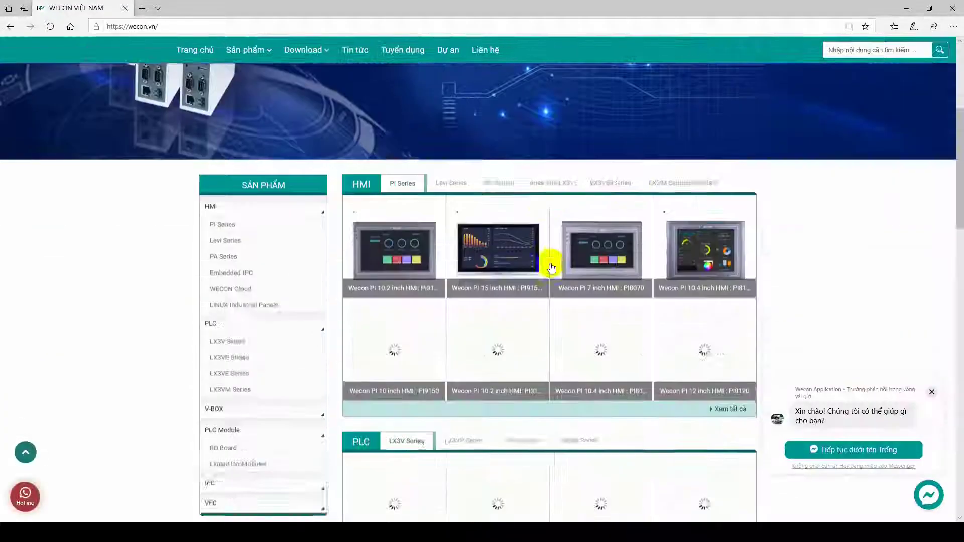
pyautogui.scroll(-15, 551, 266)
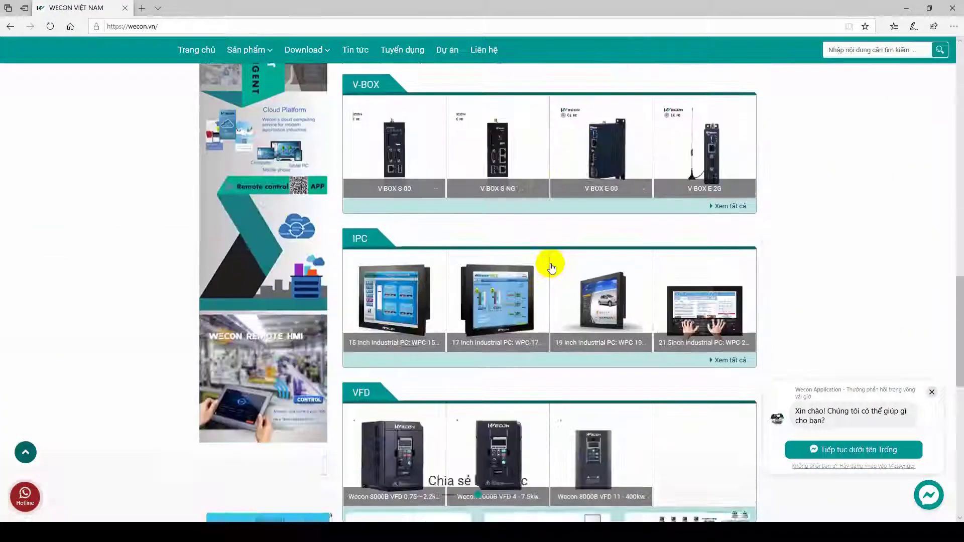